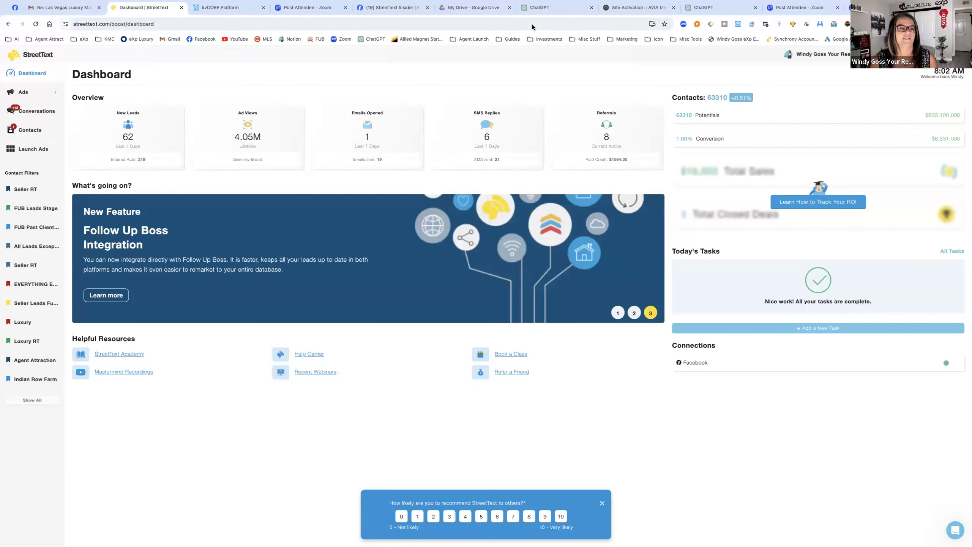
# From the Ads overview, start a new ad to reach the Available Templates gallery.
pyautogui.click(858, 54)
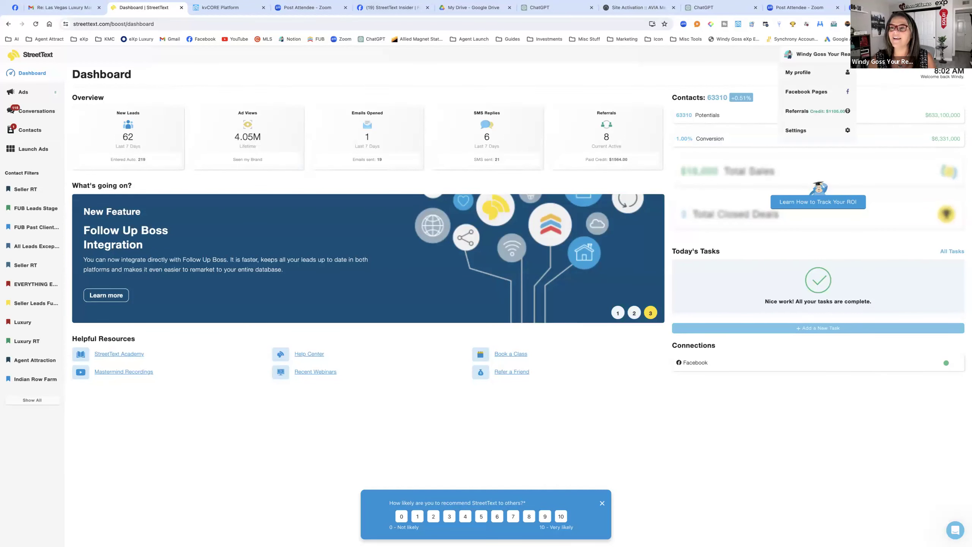
pyautogui.click(29, 94)
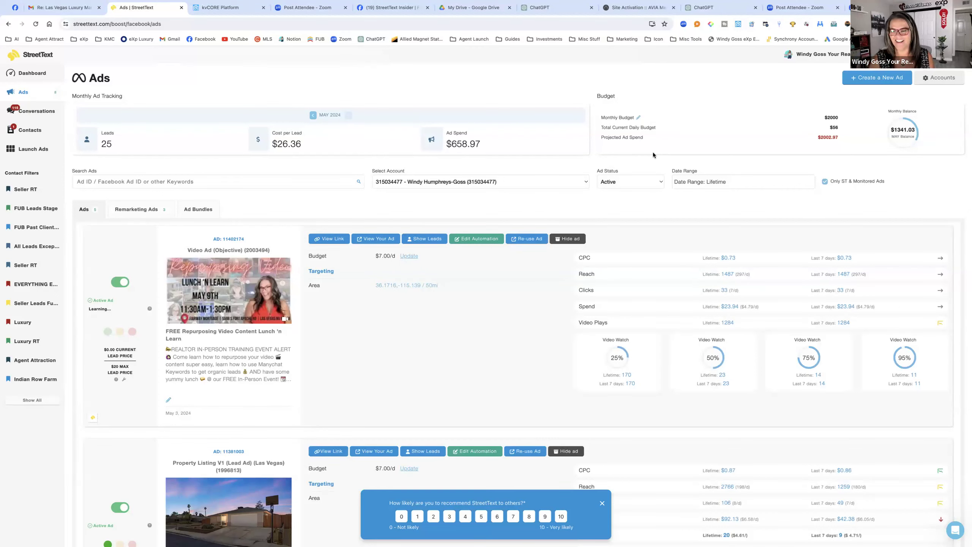
pyautogui.click(873, 79)
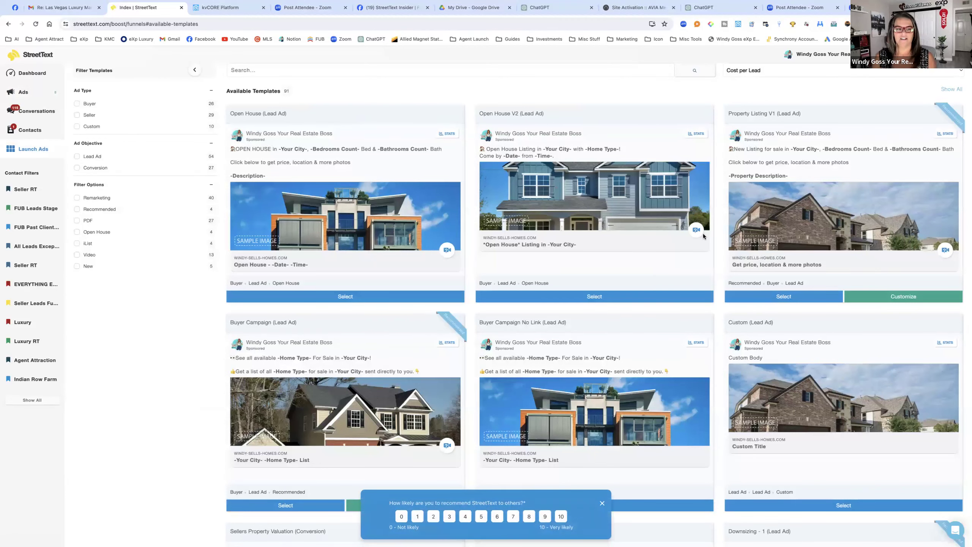
# Filter templates to Seller and select the Whats Your Home Really Worth (Conversion) template.
pyautogui.click(92, 115)
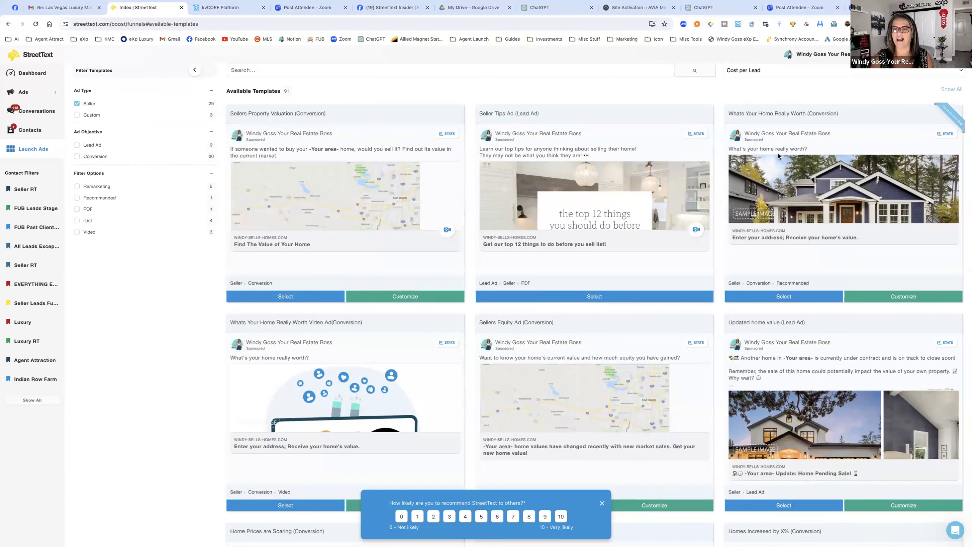
pyautogui.click(791, 298)
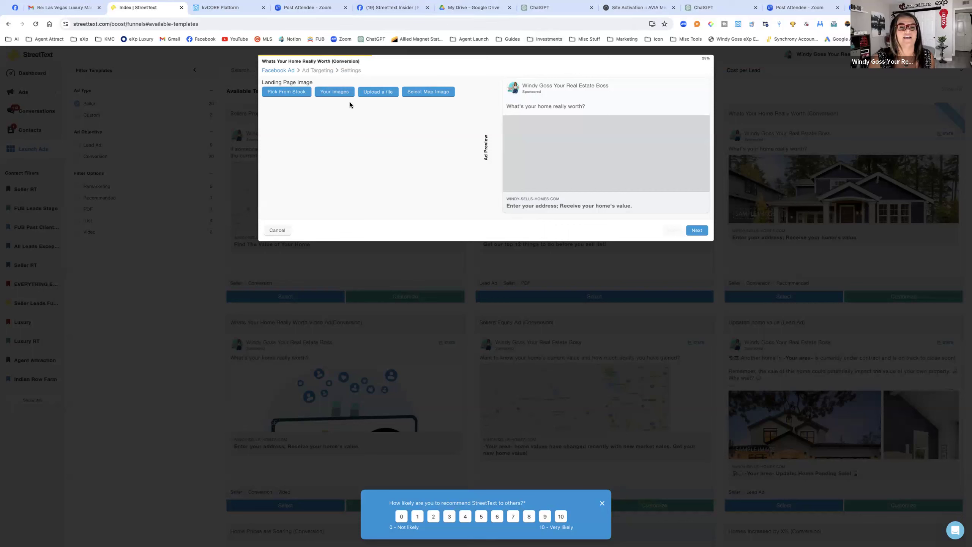
# Set a terrain map centred on Henderson near Las Vegas as the landing page image, then continue.
pyautogui.click(423, 92)
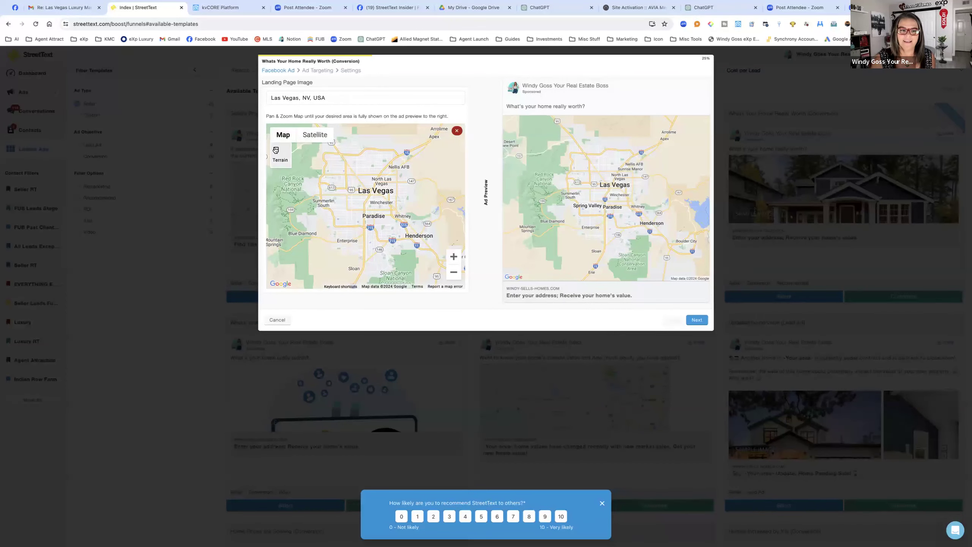
pyautogui.click(276, 149)
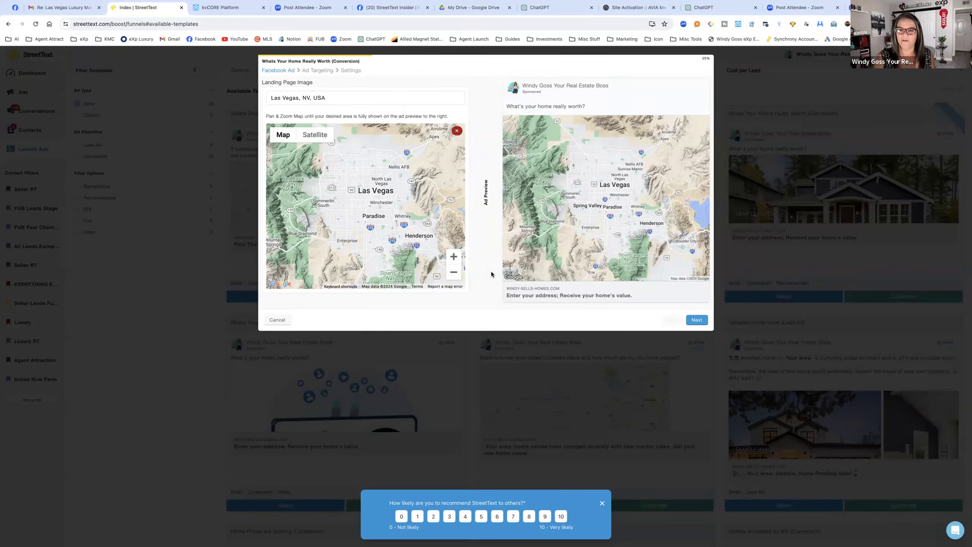
pyautogui.click(453, 272)
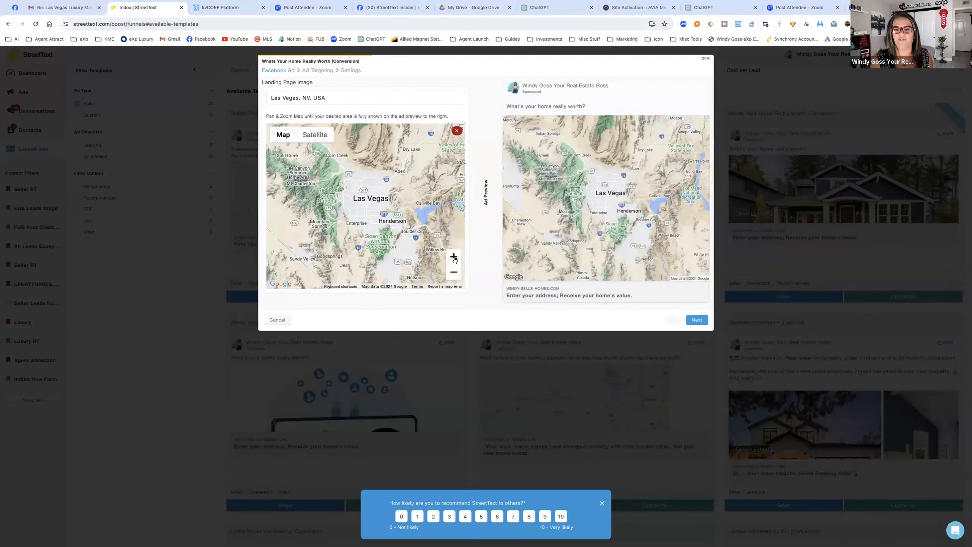
pyautogui.click(454, 258)
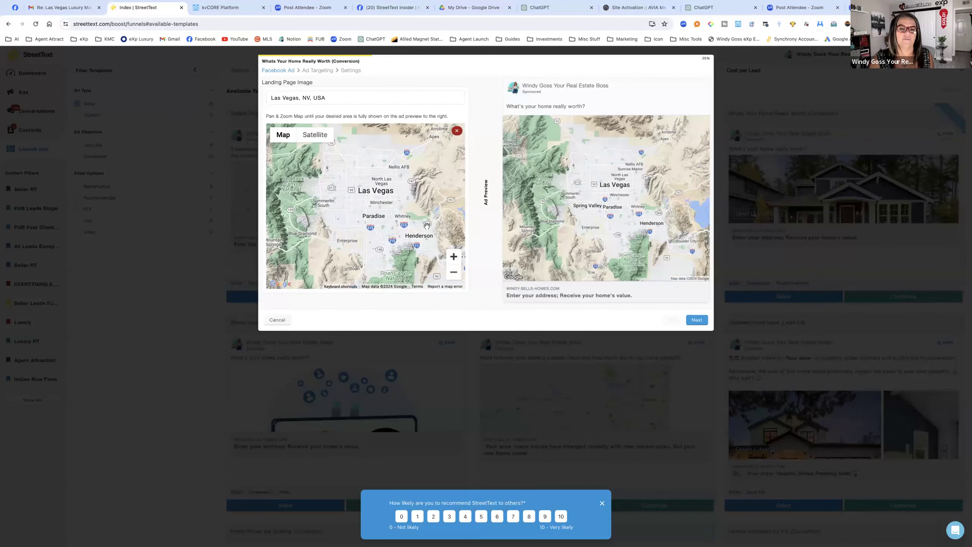
pyautogui.moveTo(427, 226); pyautogui.dragTo(375, 183)
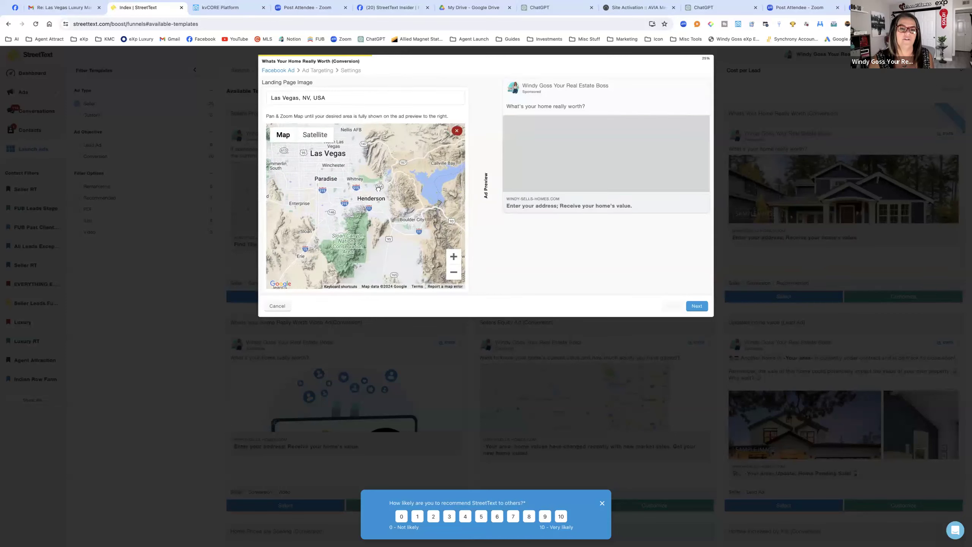
pyautogui.click(454, 256)
pyautogui.click(454, 256)
pyautogui.moveTo(432, 214); pyautogui.dragTo(405, 231)
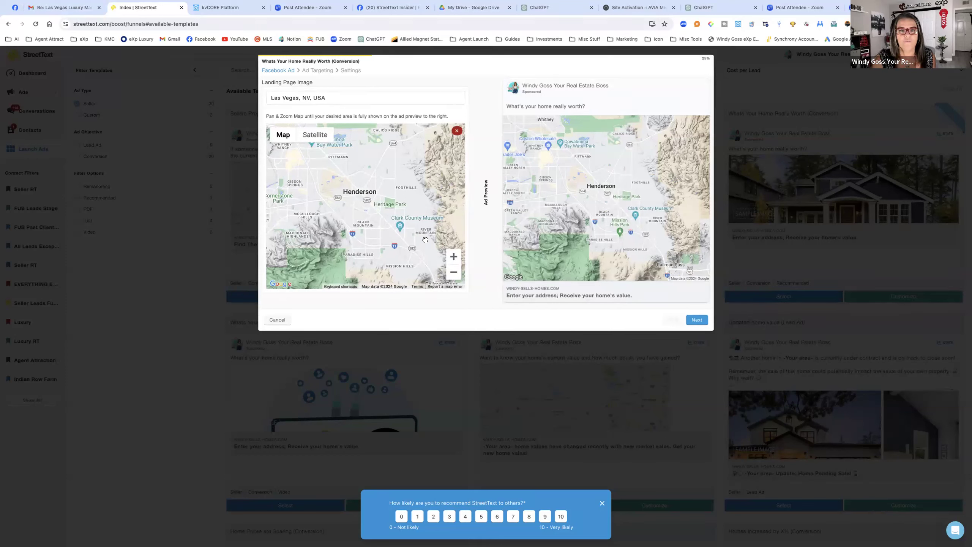
pyautogui.click(697, 320)
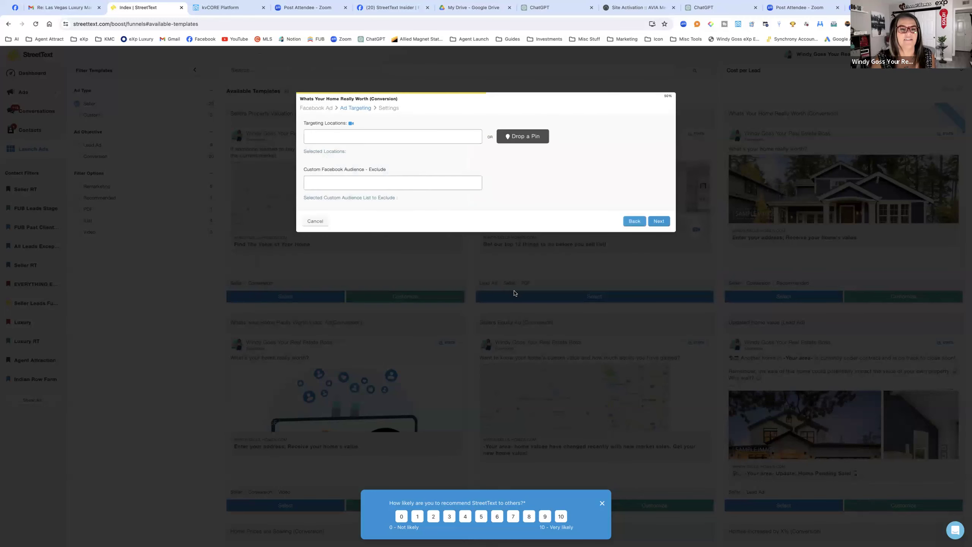
# Pin Henderson, NV with a 50-mile targeting radius and advance to the Settings step.
pyautogui.click(516, 136)
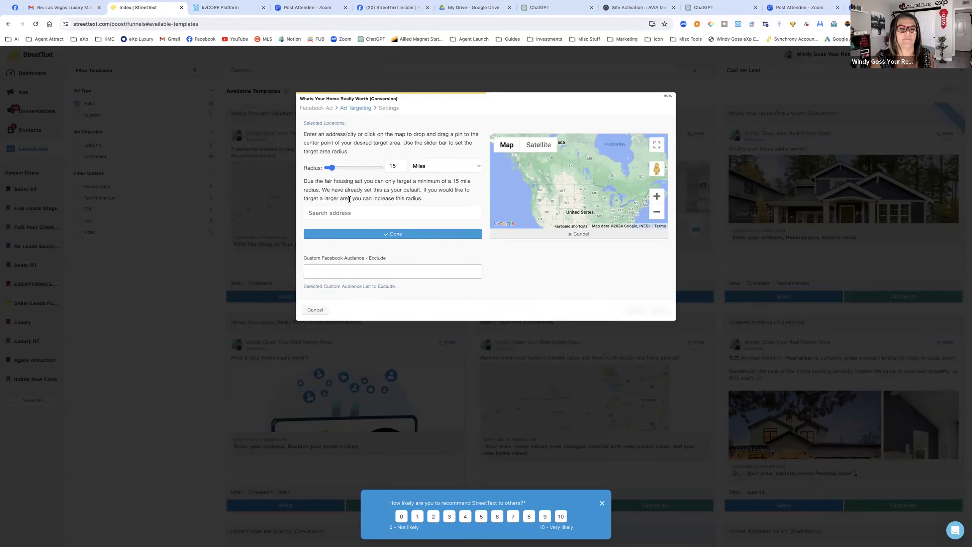
pyautogui.click(346, 213)
pyautogui.write('h')
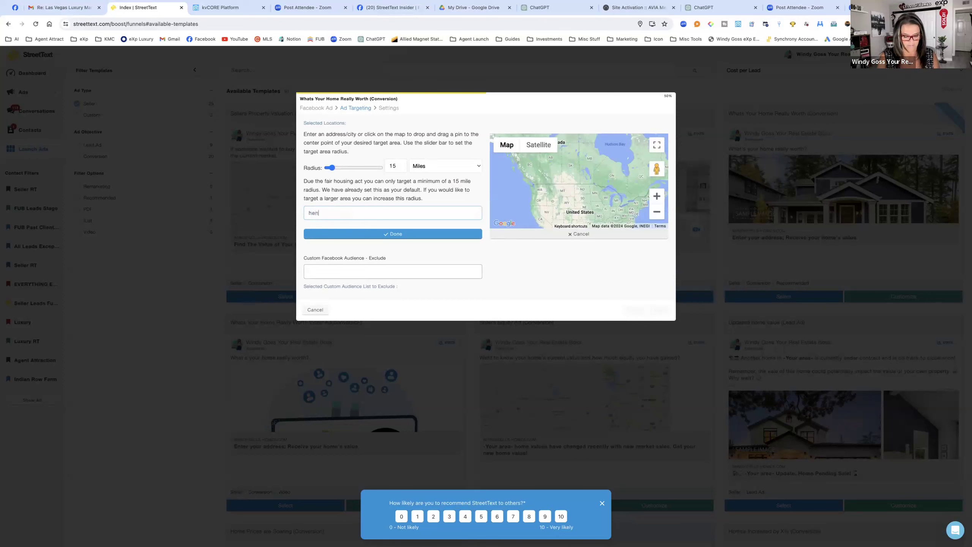
pyautogui.write('enderson, NV, USA')
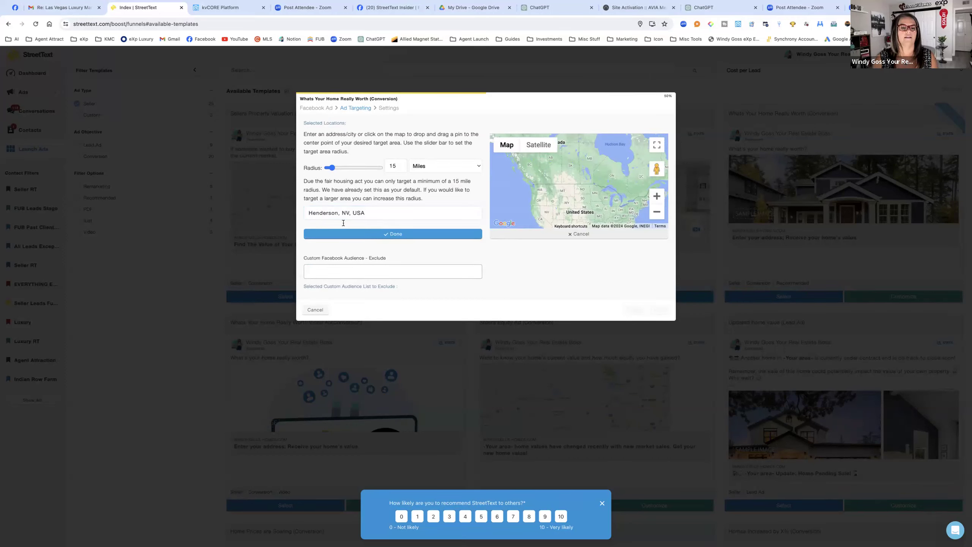
pyautogui.click(335, 226)
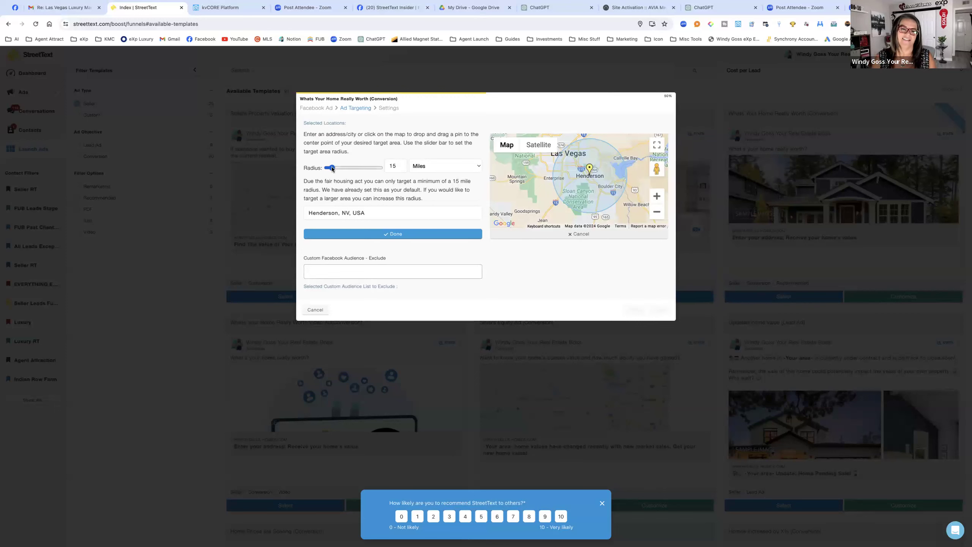
pyautogui.moveTo(332, 170); pyautogui.dragTo(376, 169)
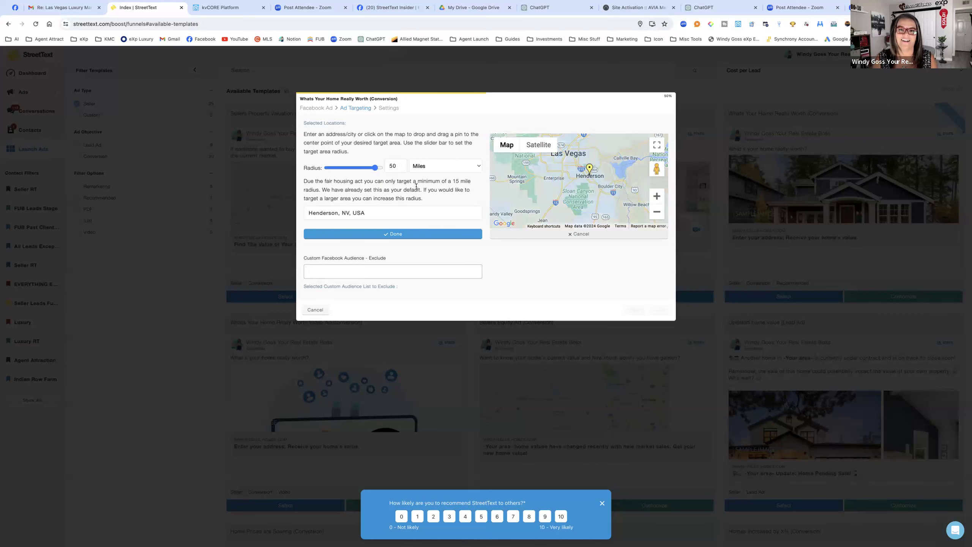
pyautogui.click(657, 213)
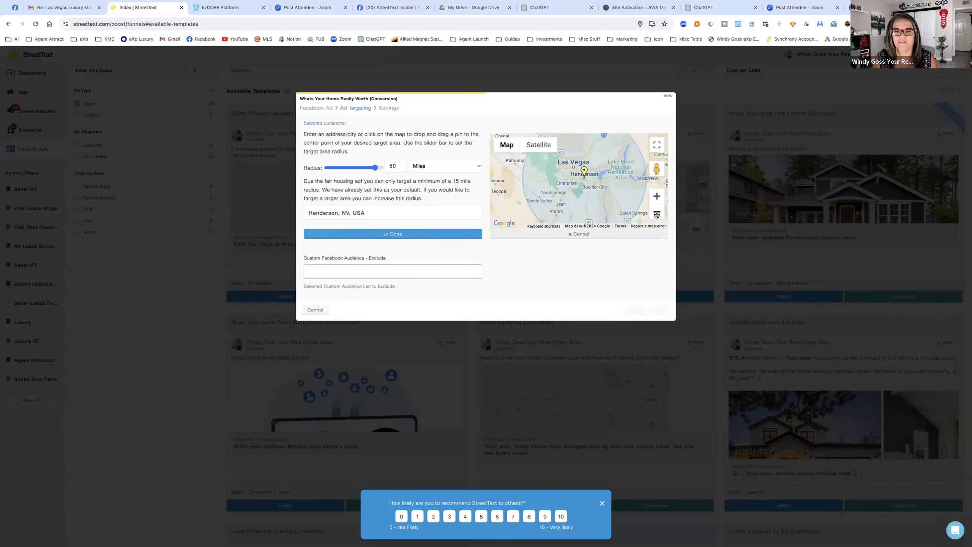
pyautogui.click(657, 214)
pyautogui.click(419, 237)
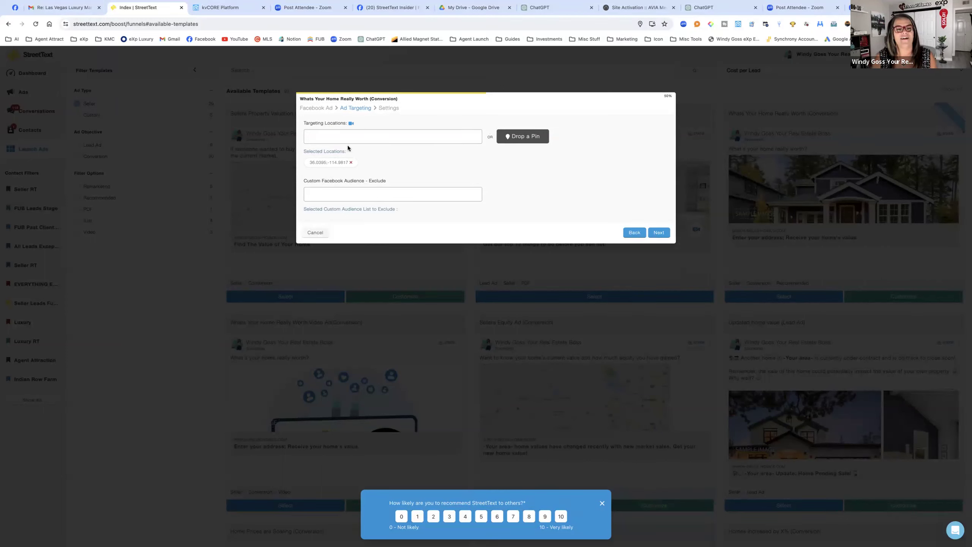
pyautogui.click(659, 233)
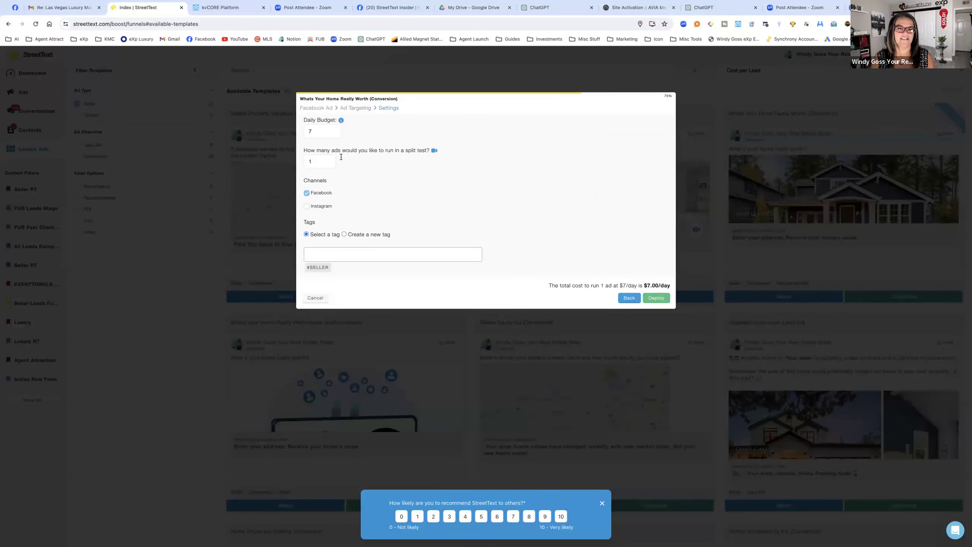
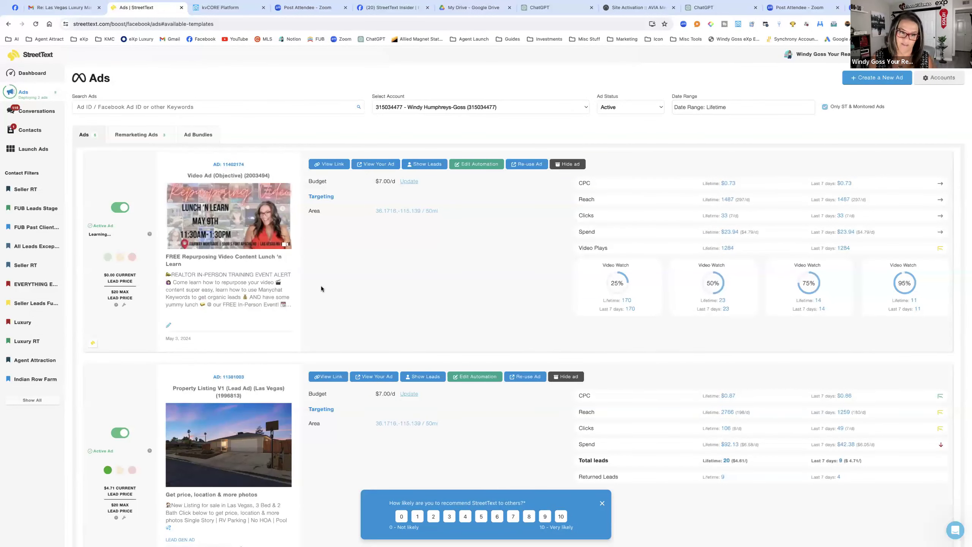
# Scroll down to the Whats Your Home Really Worth (Conversion) ad and open its automation.
pyautogui.scroll(-15, 466, 332)
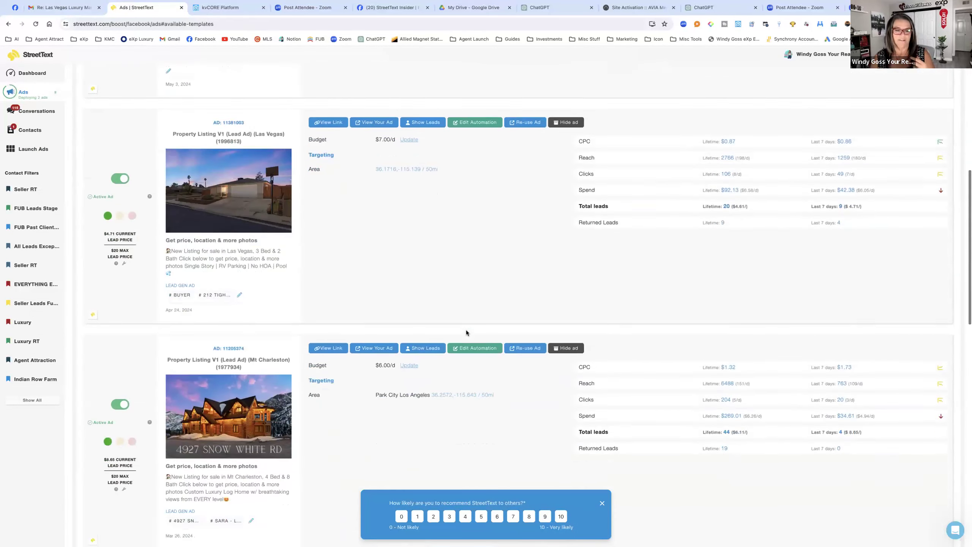
pyautogui.scroll(-5, 466, 330)
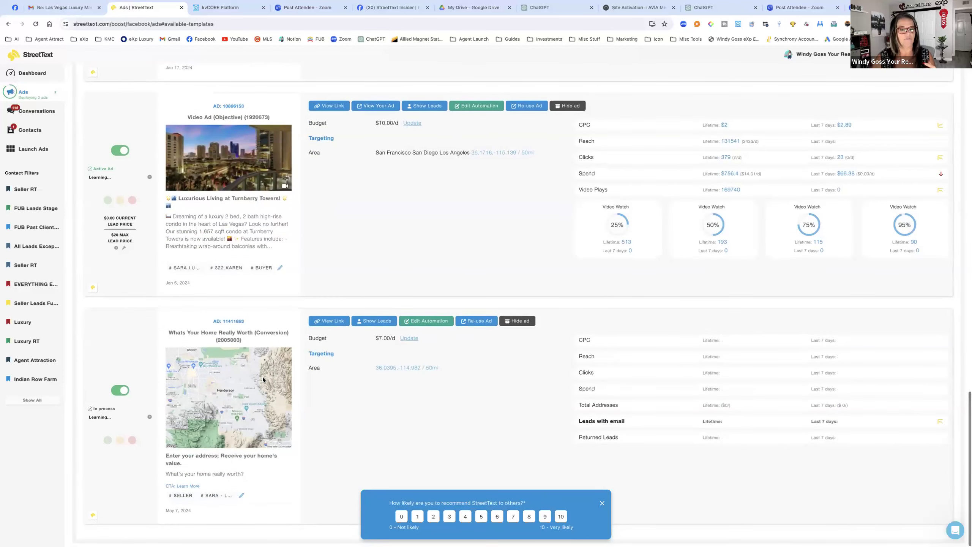
pyautogui.click(432, 322)
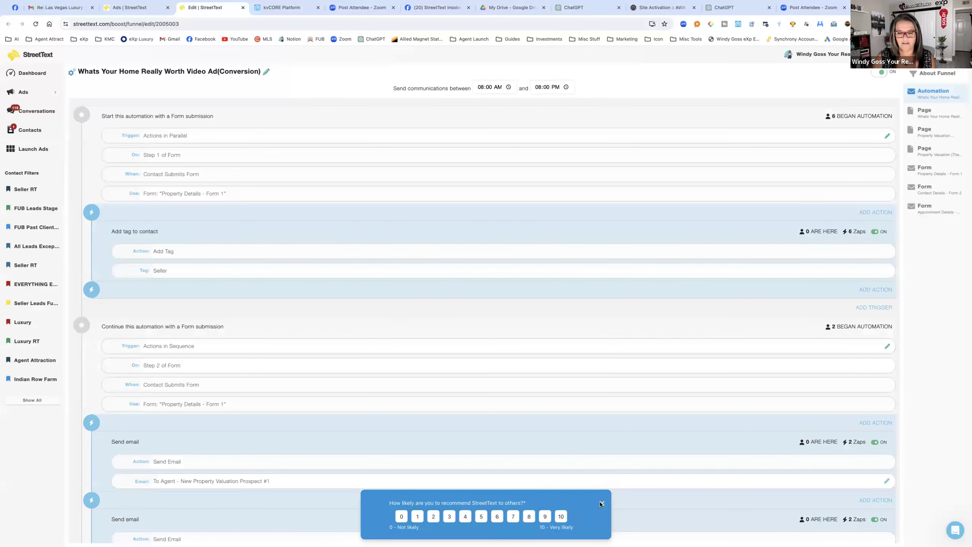
# Dismiss the recommendation survey and scroll down through the automation's steps.
pyautogui.click(600, 503)
pyautogui.scroll(-6, 322, 255)
pyautogui.scroll(-3, 321, 254)
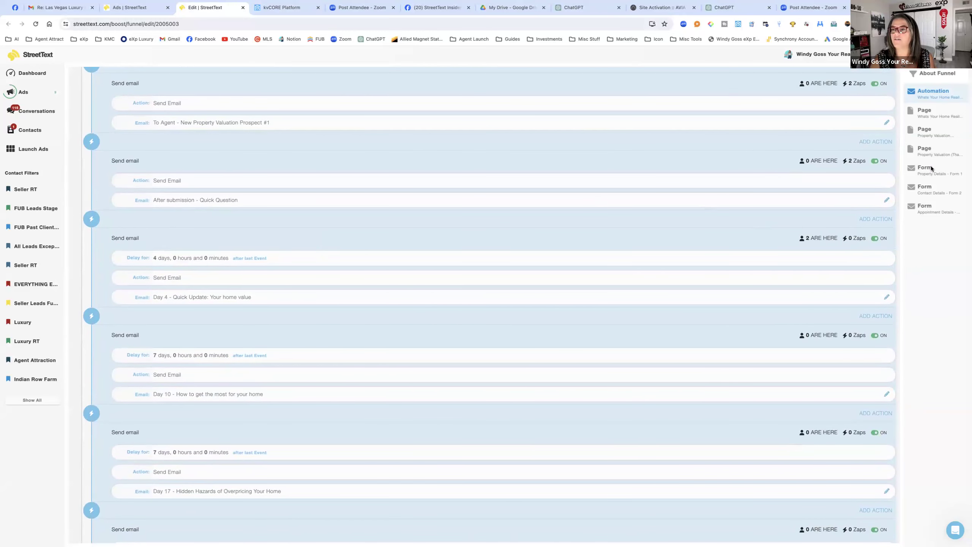
# Inspect the After submission - Quick Question email, then review the Day 4 to Month 3 follow-ups.
pyautogui.click(886, 200)
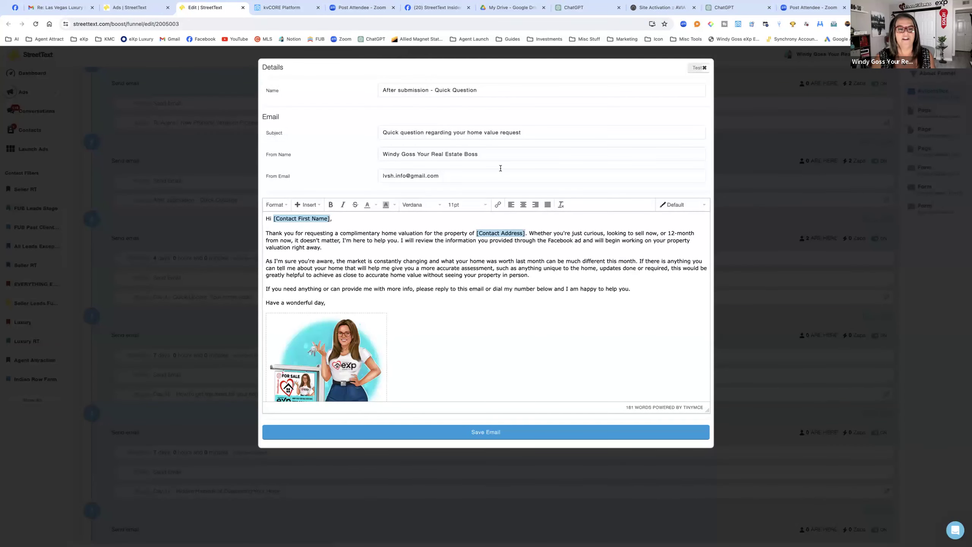
pyautogui.click(705, 68)
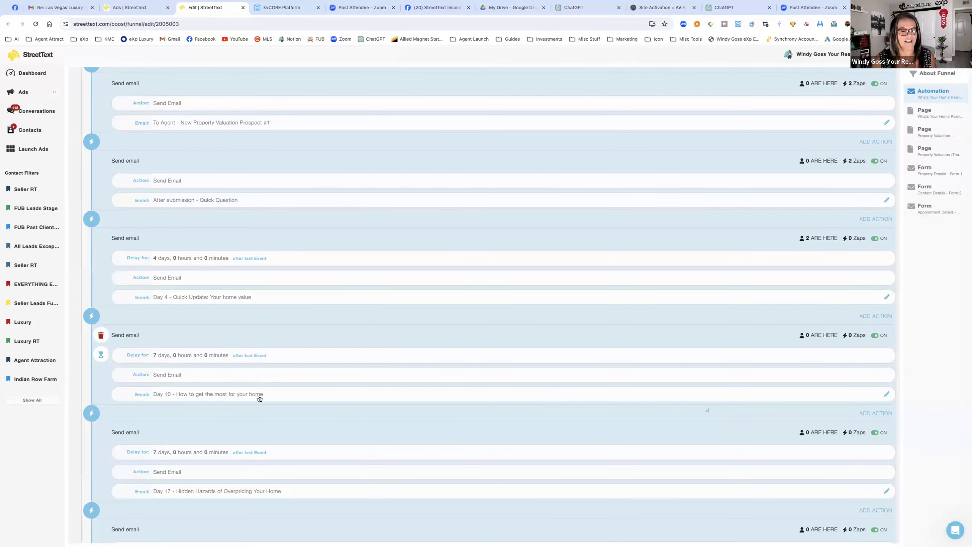
pyautogui.scroll(-3, 259, 399)
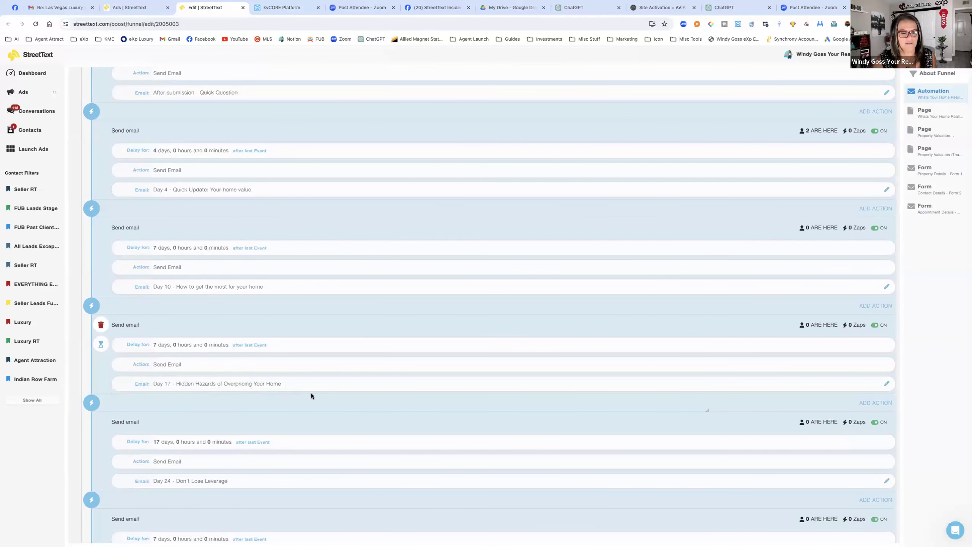
pyautogui.scroll(-2, 252, 483)
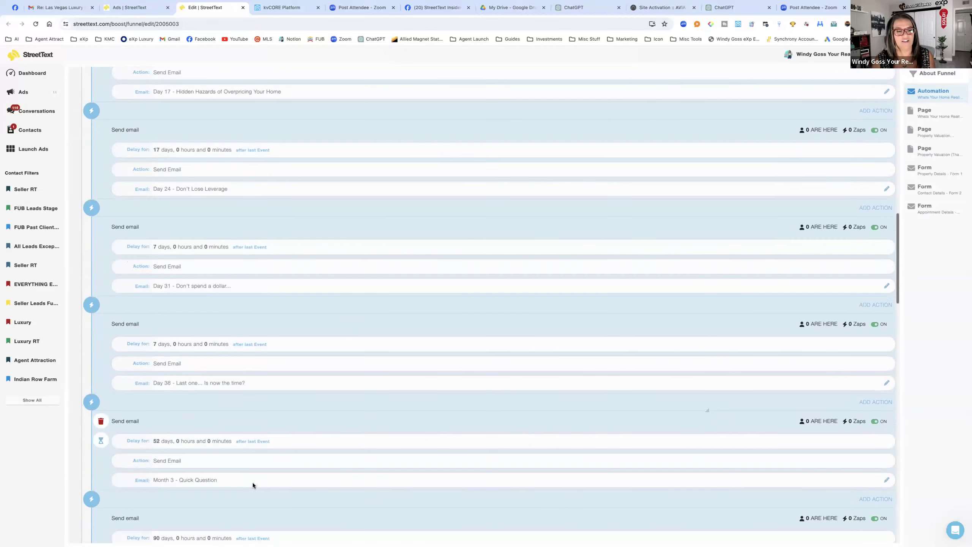
pyautogui.scroll(6, 253, 484)
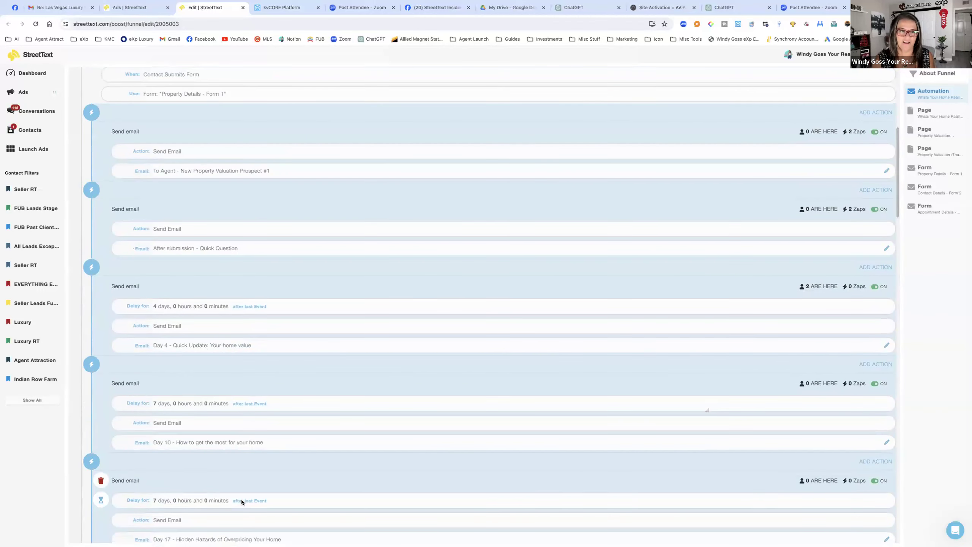
pyautogui.scroll(8, 244, 502)
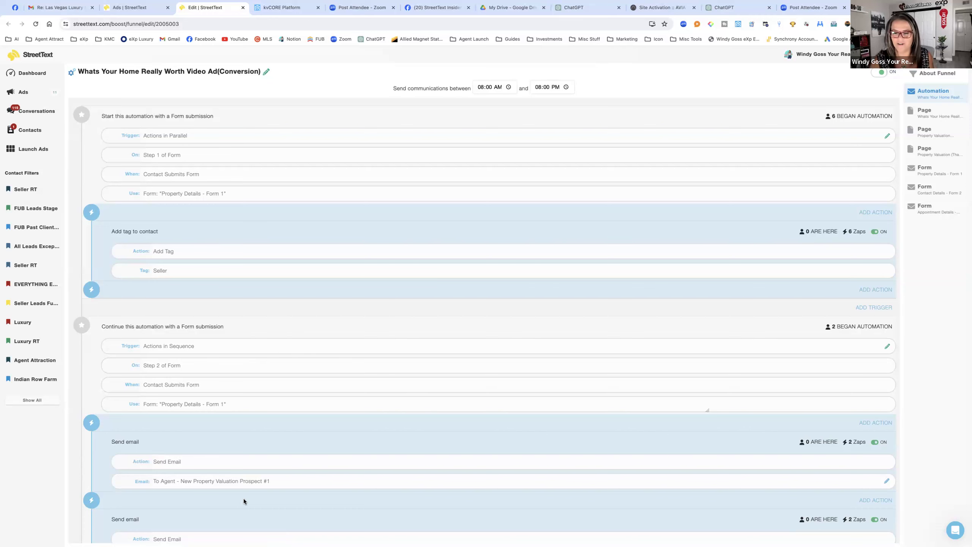
pyautogui.moveTo(160, 537)
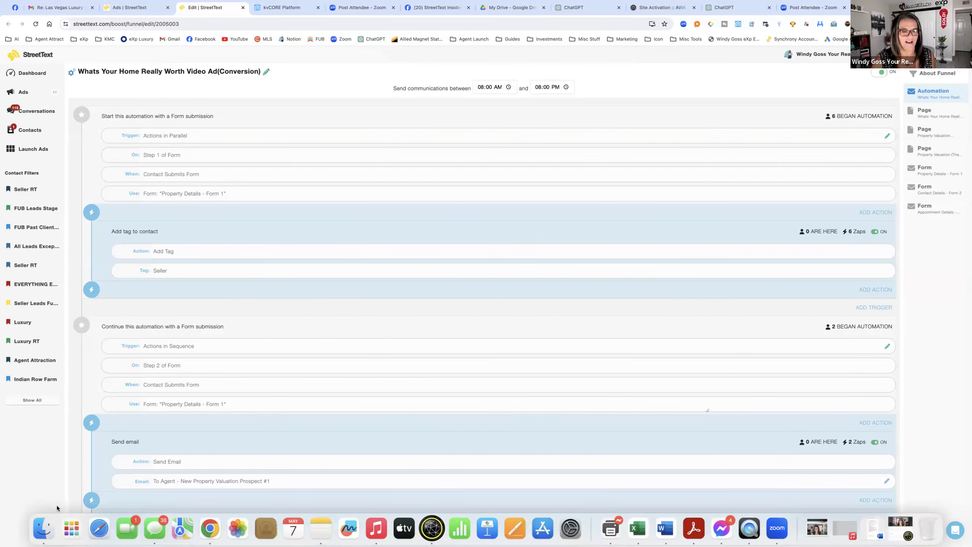
pyautogui.scroll(-15, 222, 371)
pyautogui.scroll(-20, 221, 370)
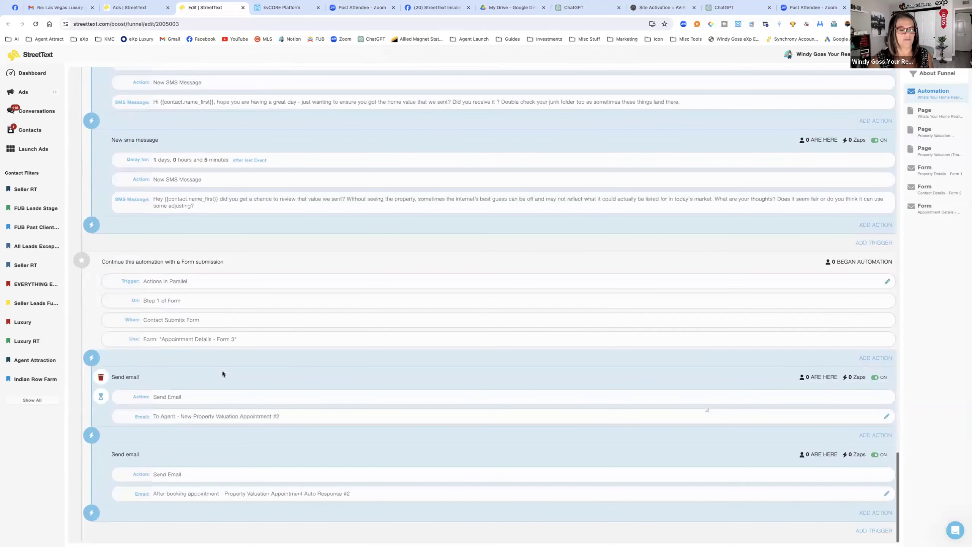
pyautogui.scroll(2, 222, 370)
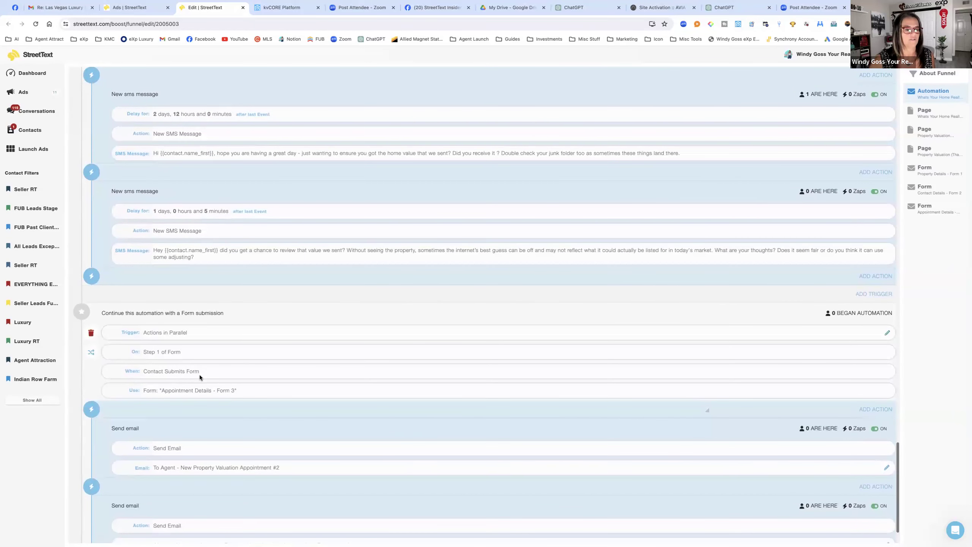
pyautogui.scroll(5, 233, 431)
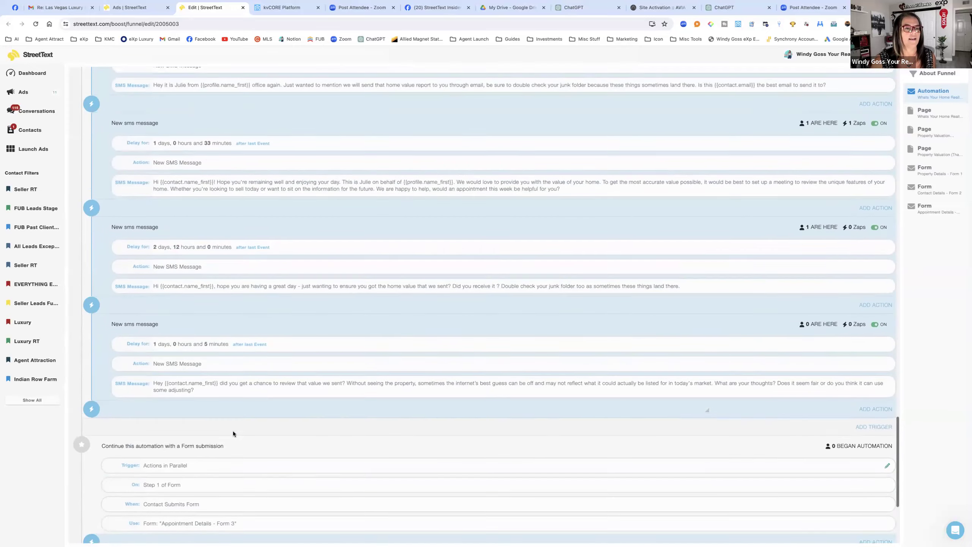
pyautogui.scroll(6, 217, 393)
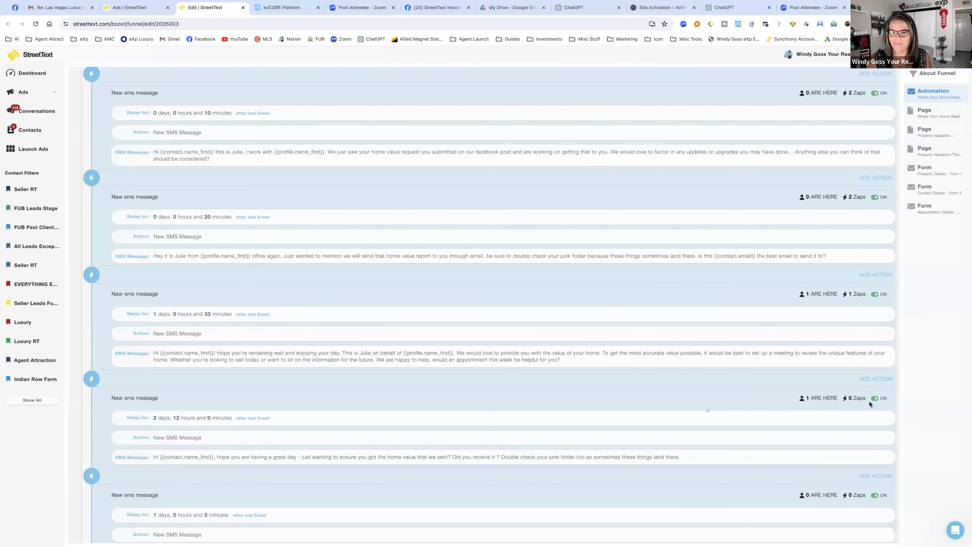
# Return to the Ads list and start a new ad to browse the 91 templates.
pyautogui.click(21, 94)
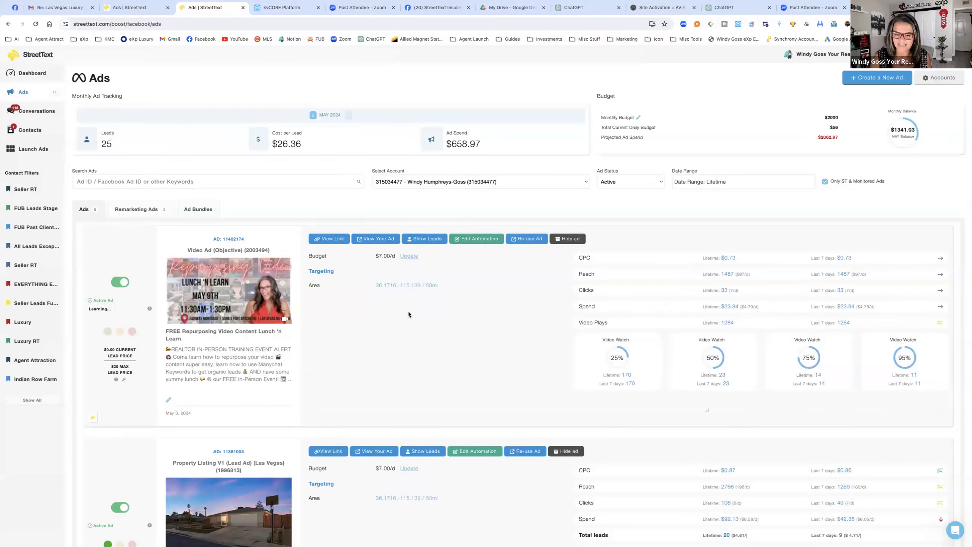
pyautogui.click(877, 77)
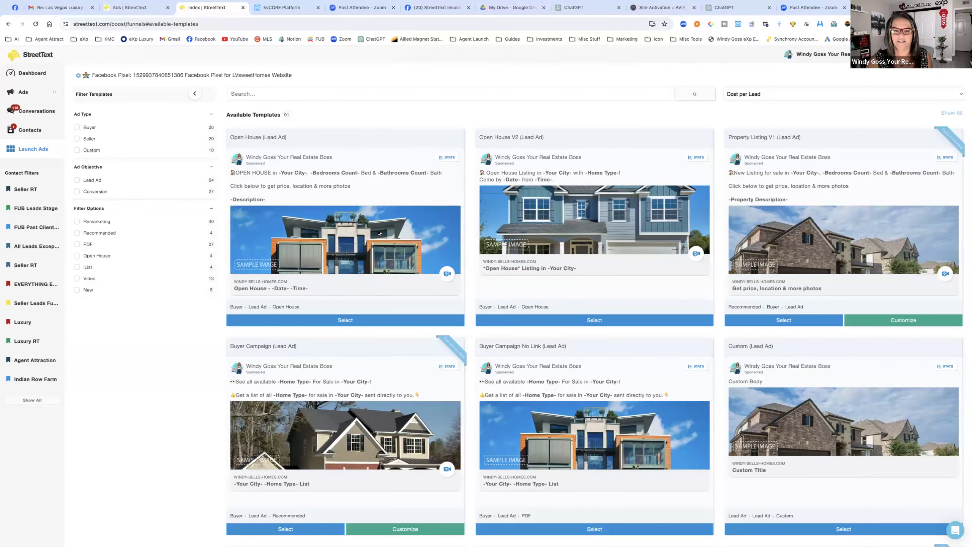
# Show the Open House (Lead Ad) stats: 5623 clicks, 74.20% phone numbers, $2.91 per lead.
pyautogui.scroll(-20, 379, 232)
pyautogui.scroll(-20, 378, 232)
pyautogui.scroll(20, 379, 229)
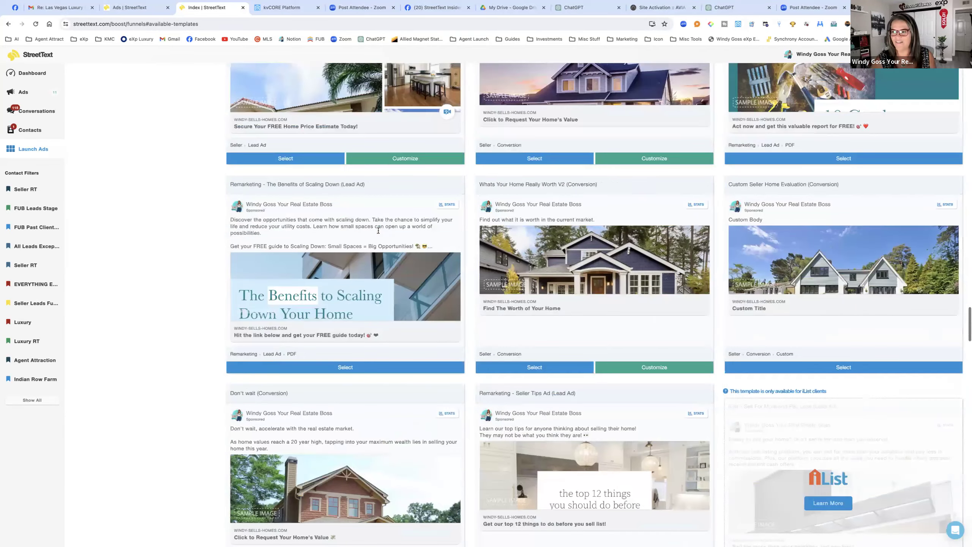
pyautogui.scroll(10, 378, 229)
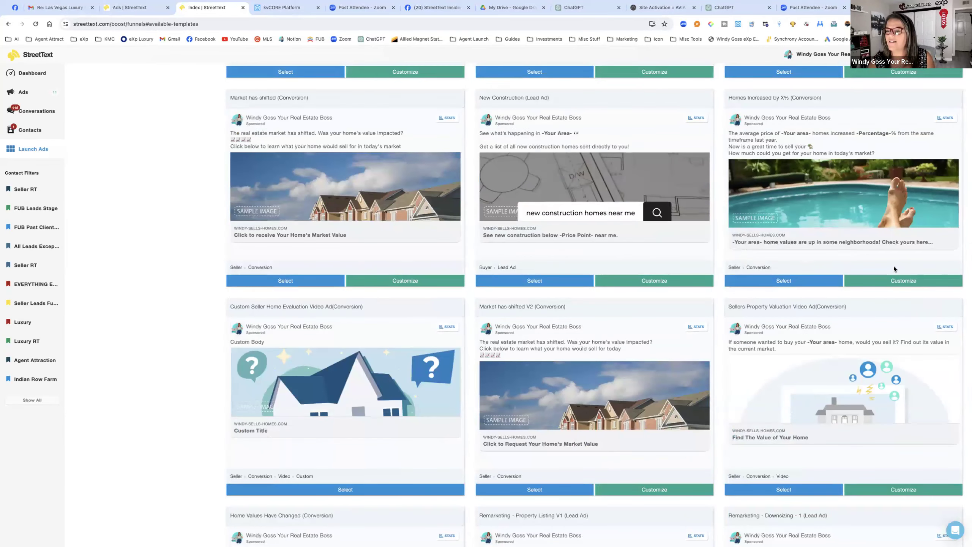
pyautogui.scroll(15, 888, 264)
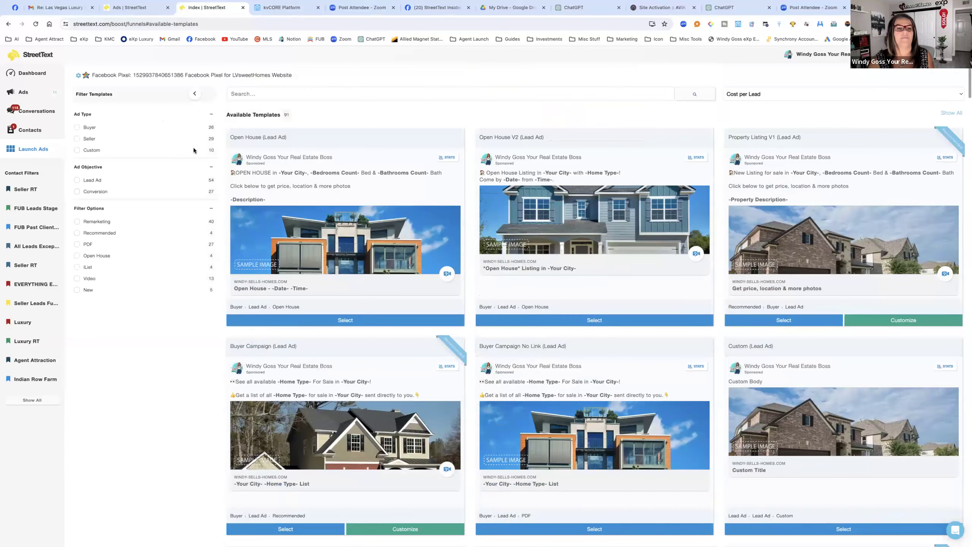
pyautogui.click(447, 157)
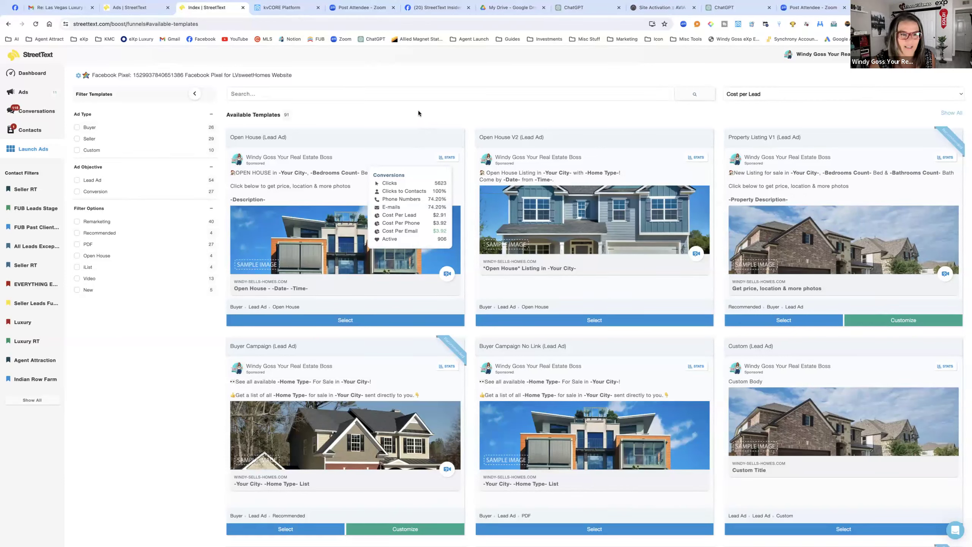
# Choose the Open House template and enter Henderson, 3 bedrooms, 2 bathrooms, and the saved 3254 sqft description.
pyautogui.click(346, 318)
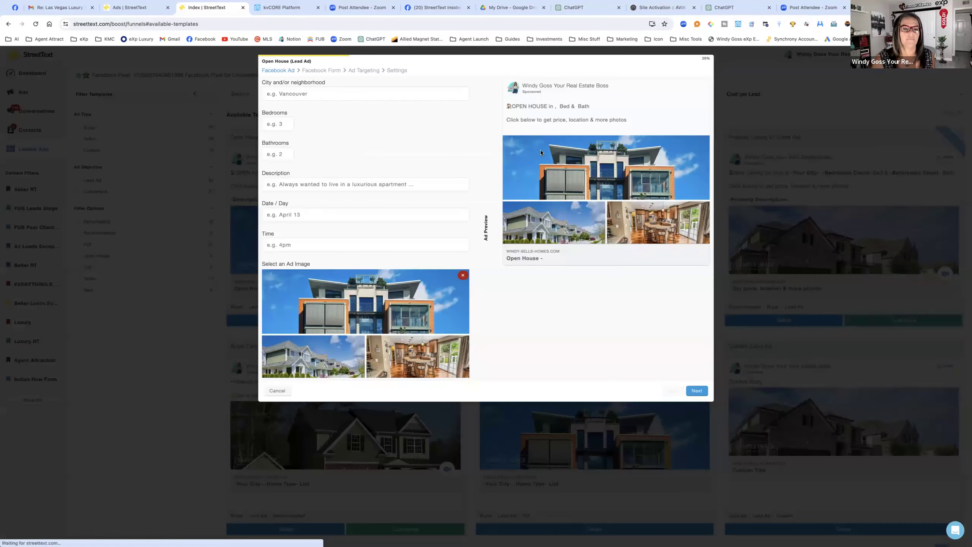
pyautogui.click(301, 91)
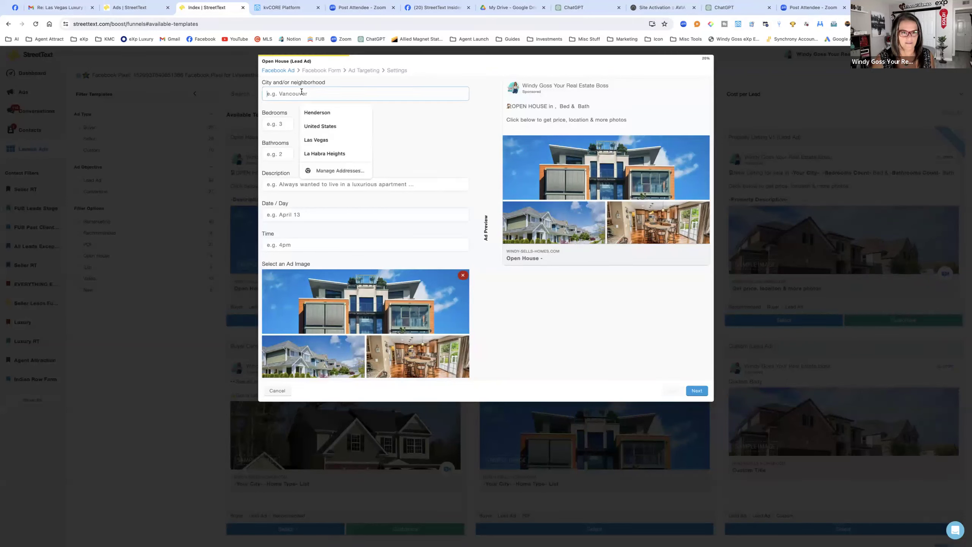
pyautogui.click(316, 114)
pyautogui.click(277, 123)
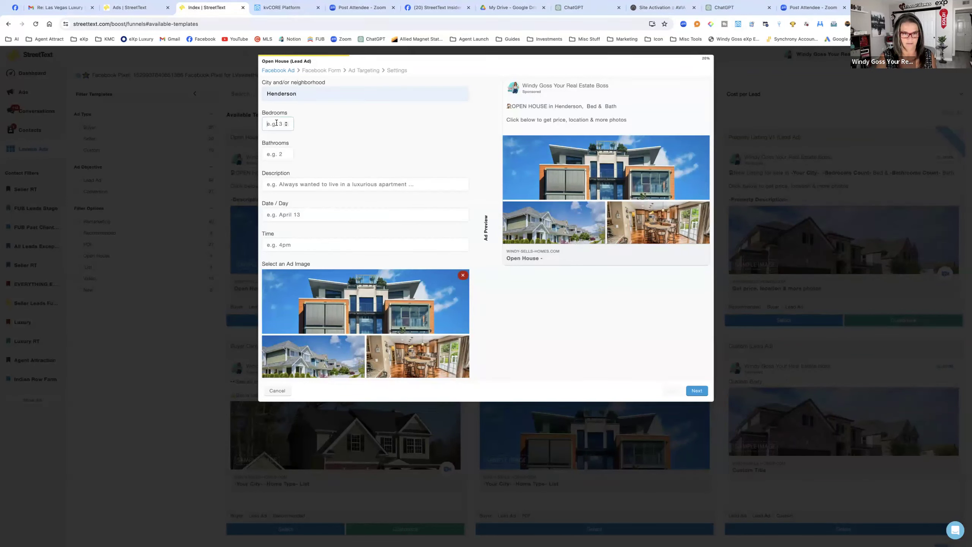
pyautogui.write('3')
pyautogui.click(280, 154)
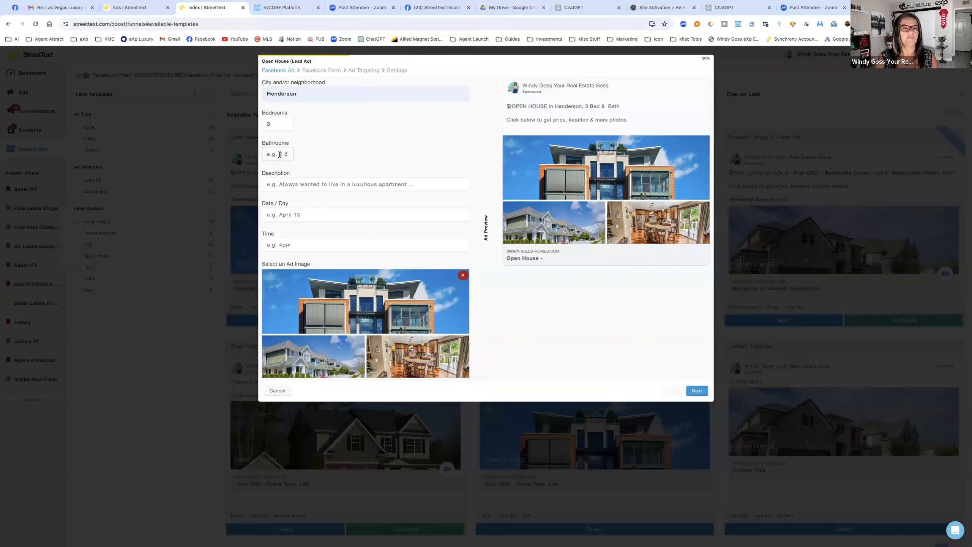
pyautogui.write('2')
pyautogui.click(296, 178)
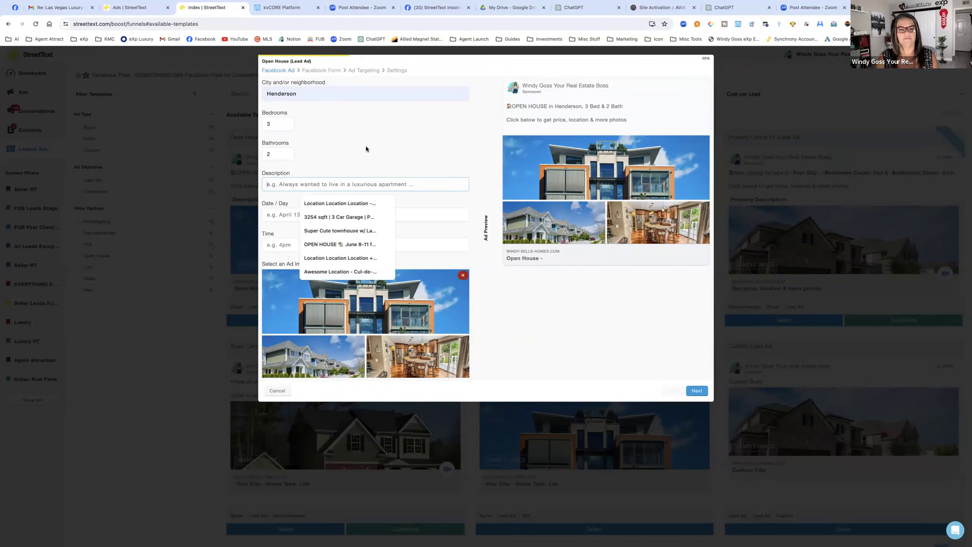
pyautogui.click(343, 217)
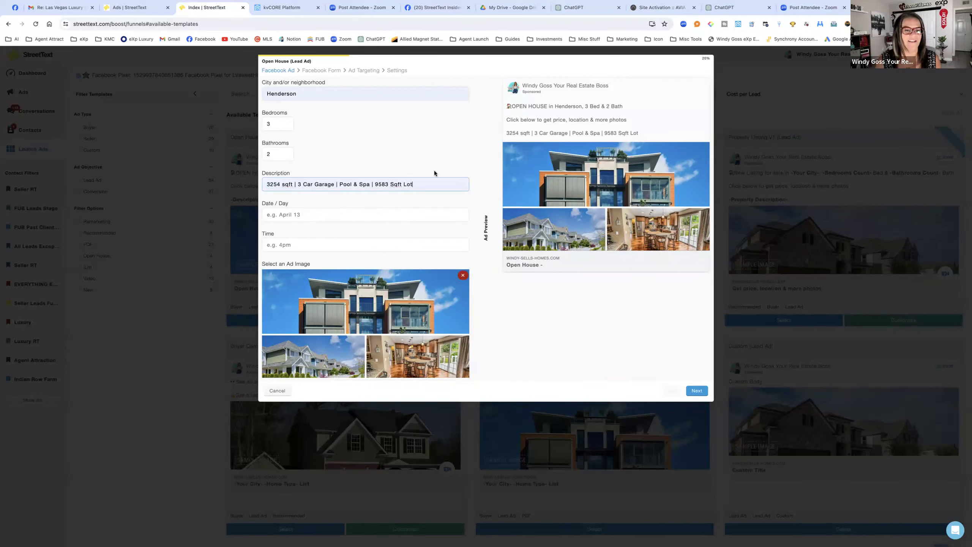
# Set the open house date to May 8 and the time to 11am-2:30pm.
pyautogui.click(307, 214)
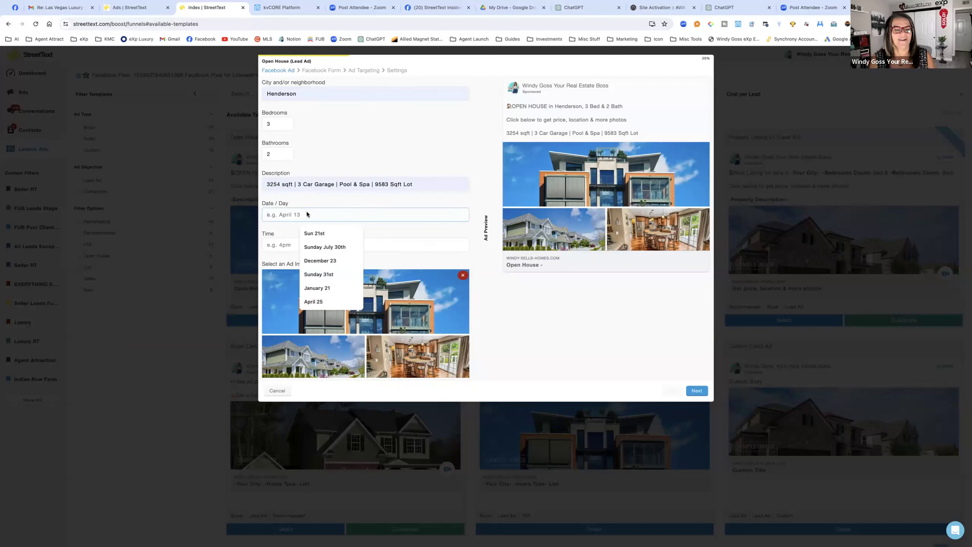
pyautogui.write('May 8')
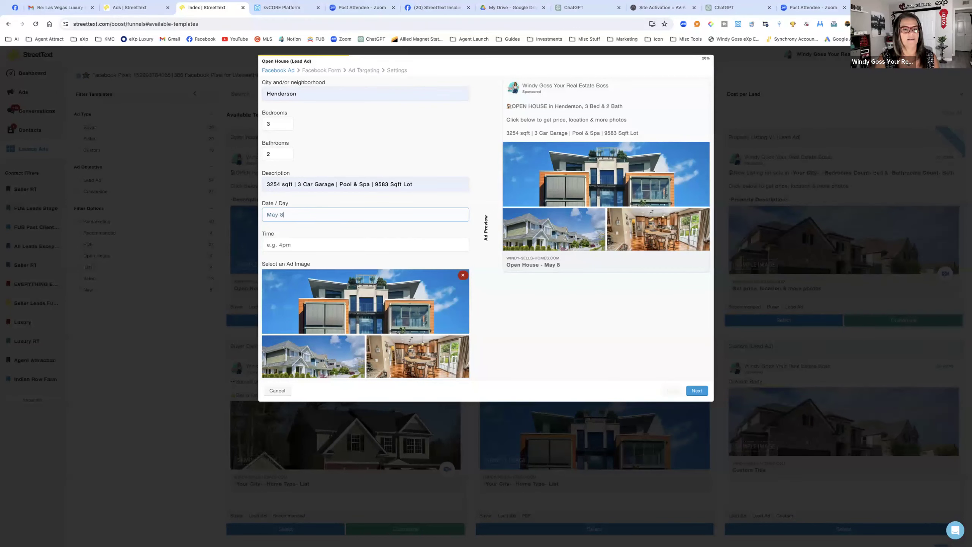
pyautogui.click(284, 239)
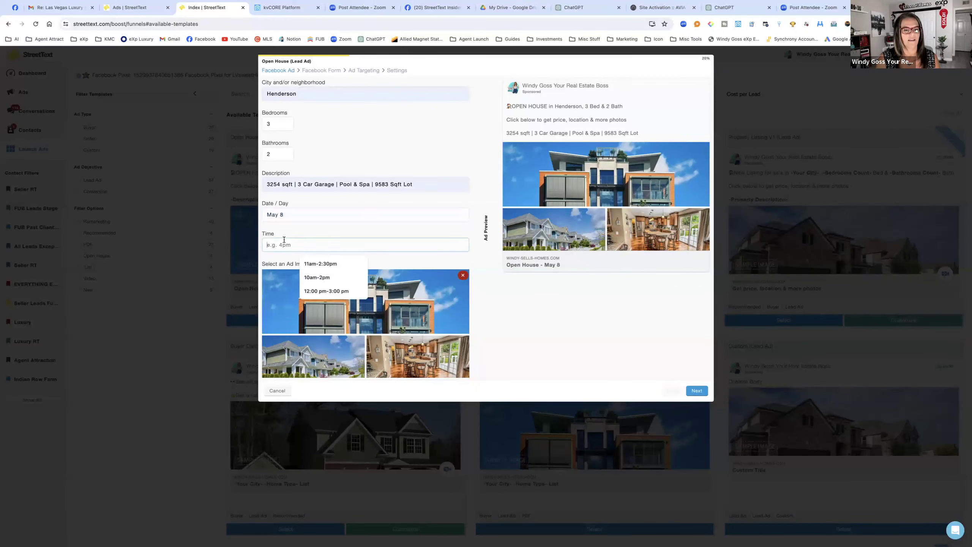
pyautogui.click(322, 265)
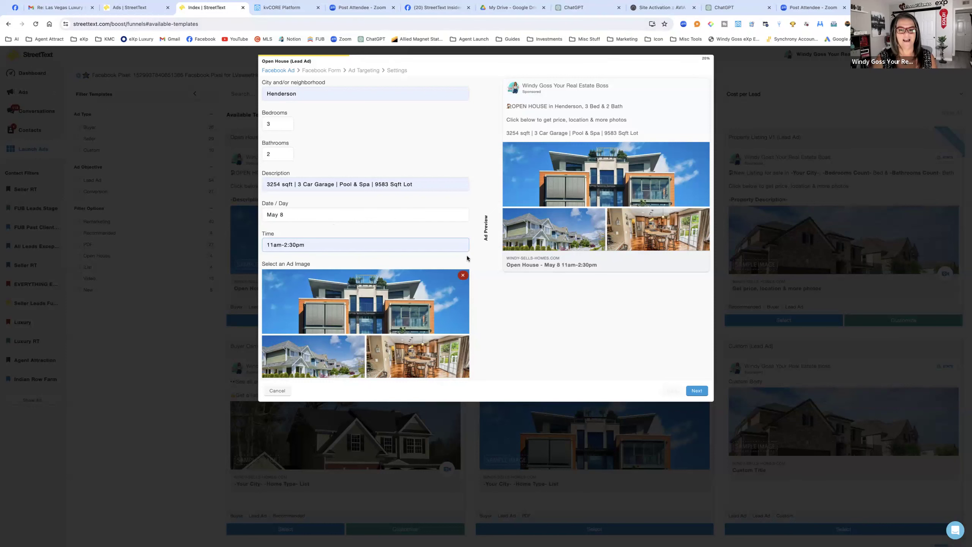
# Replace the default ad image with the desert house photo from Your Images and continue.
pyautogui.click(463, 275)
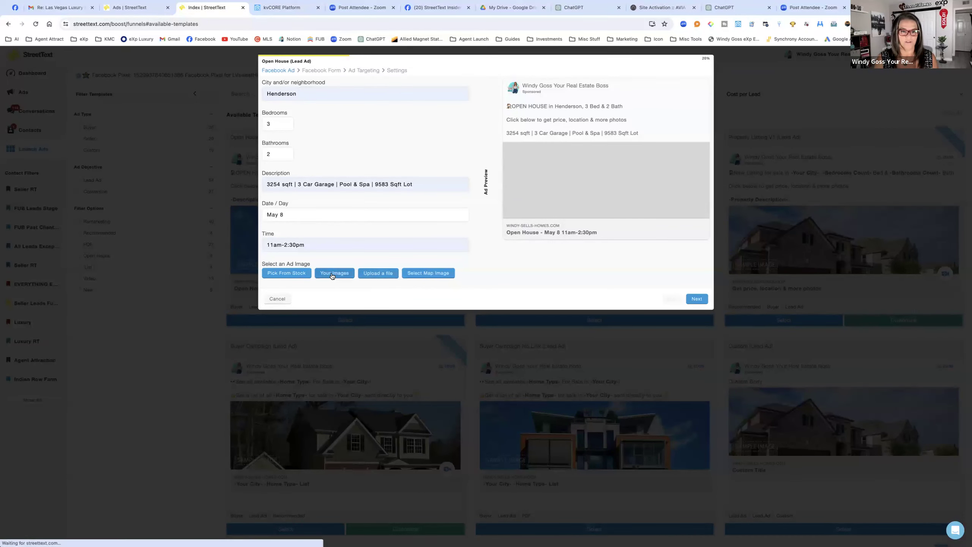
pyautogui.click(350, 279)
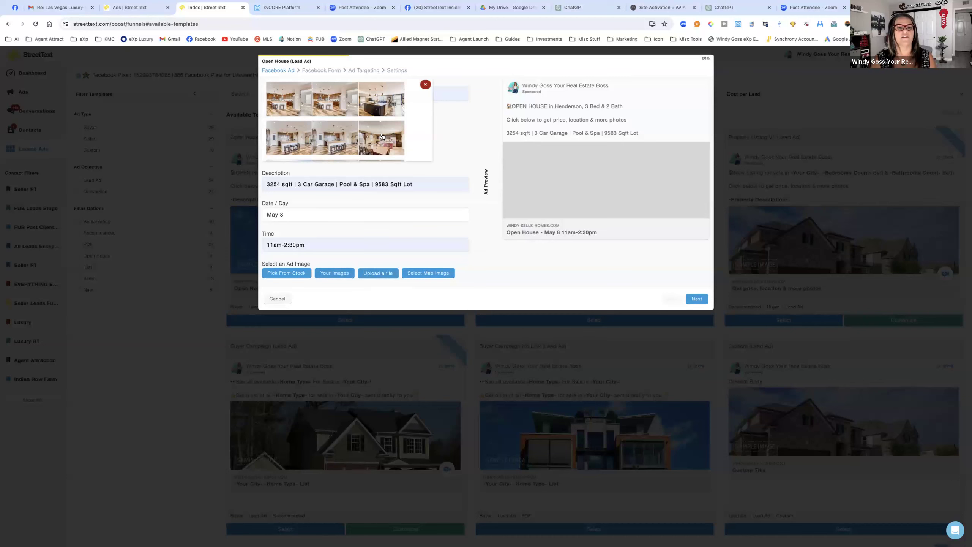
pyautogui.scroll(-10, 382, 137)
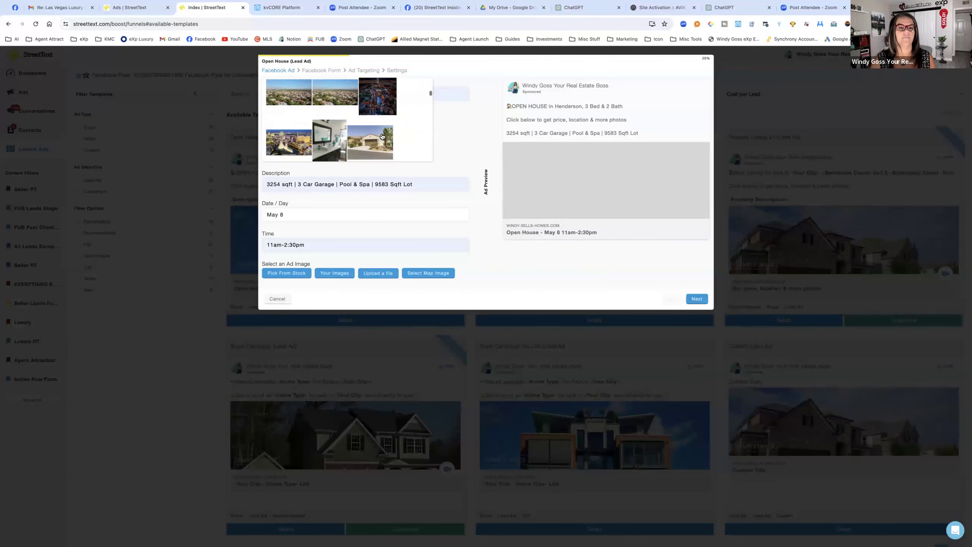
pyautogui.scroll(5, 382, 137)
pyautogui.click(376, 97)
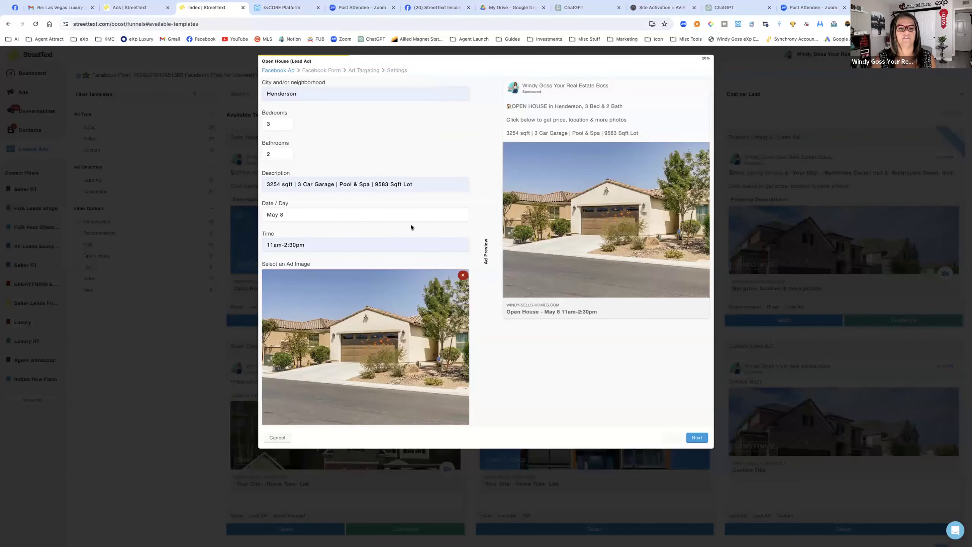
pyautogui.click(696, 437)
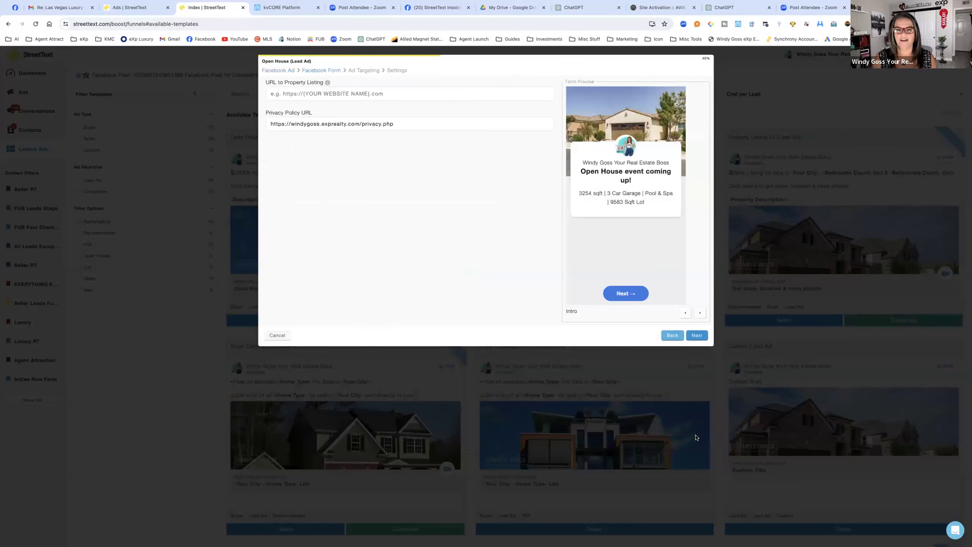
# Leave the property listing URL field empty for now and switch to the kvCORE dashboard.
pyautogui.click(274, 95)
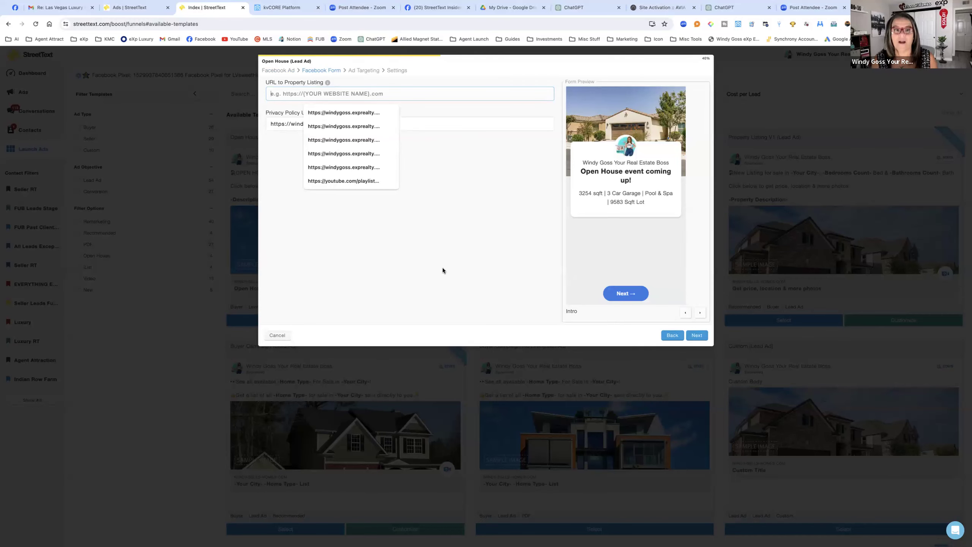
pyautogui.click(284, 7)
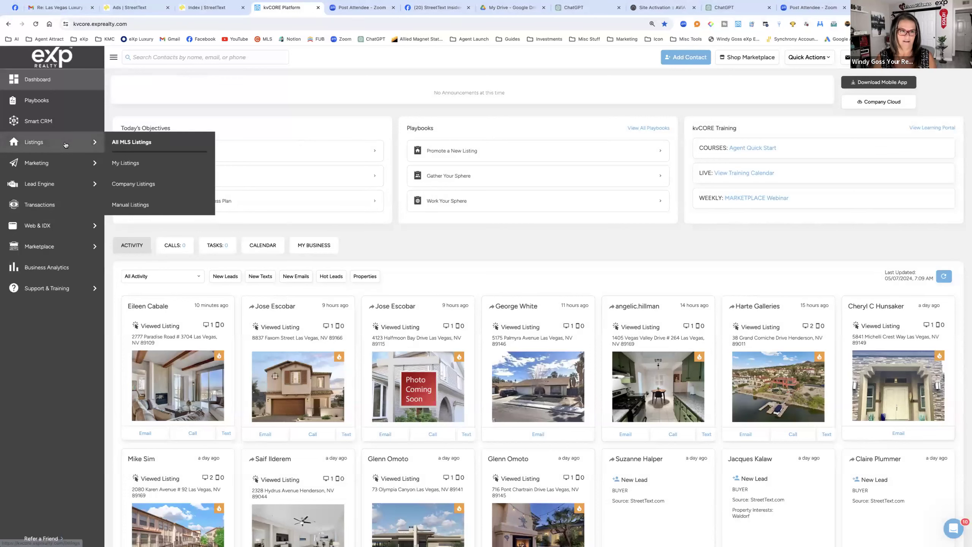
pyautogui.click(127, 164)
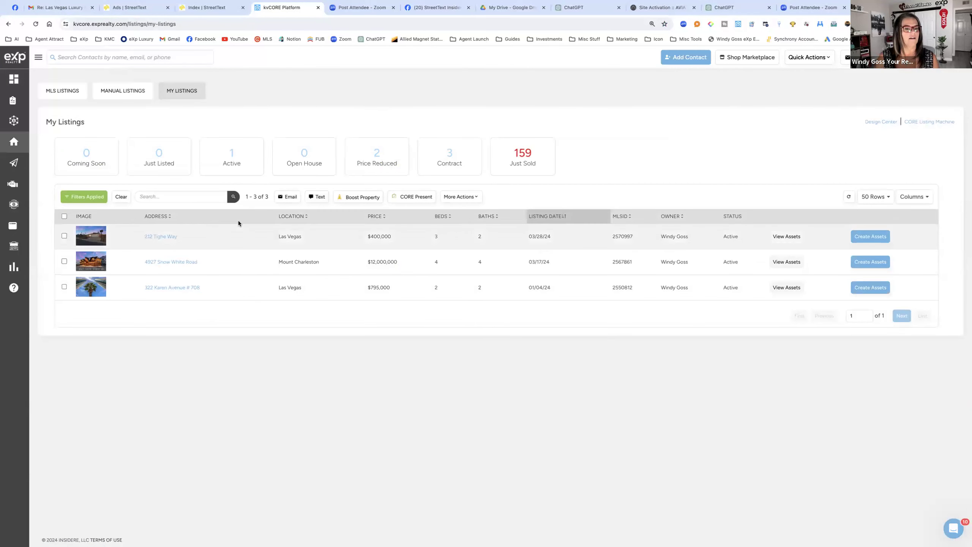
pyautogui.click(161, 236)
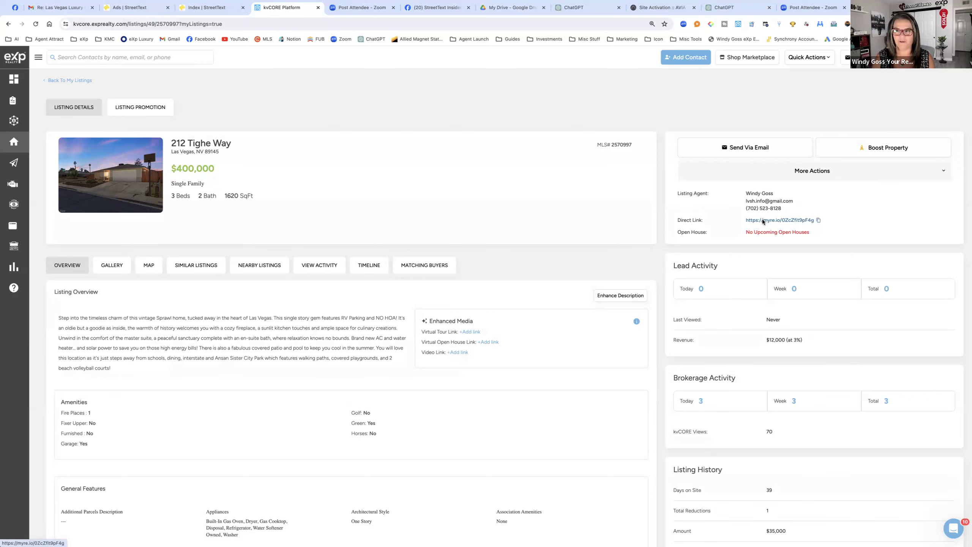
pyautogui.click(655, 9)
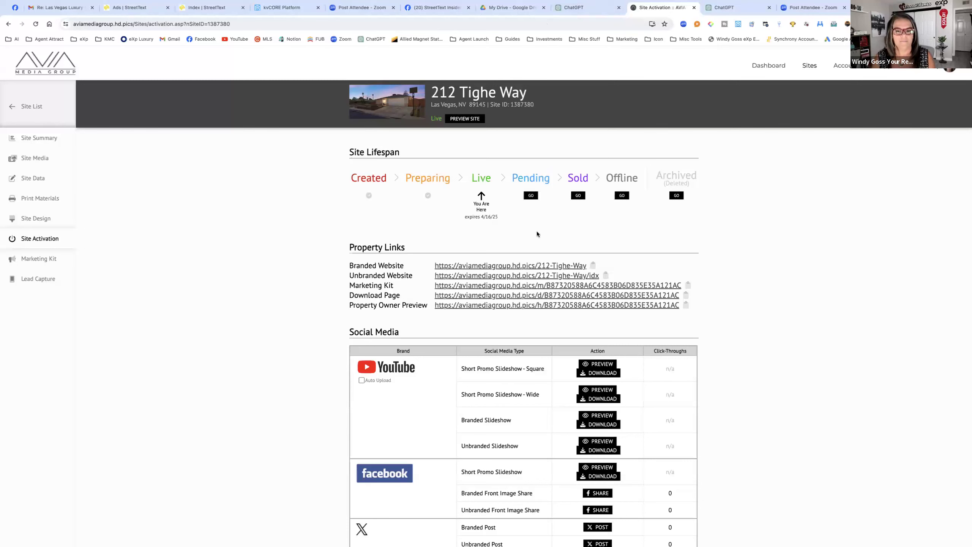
pyautogui.click(471, 265)
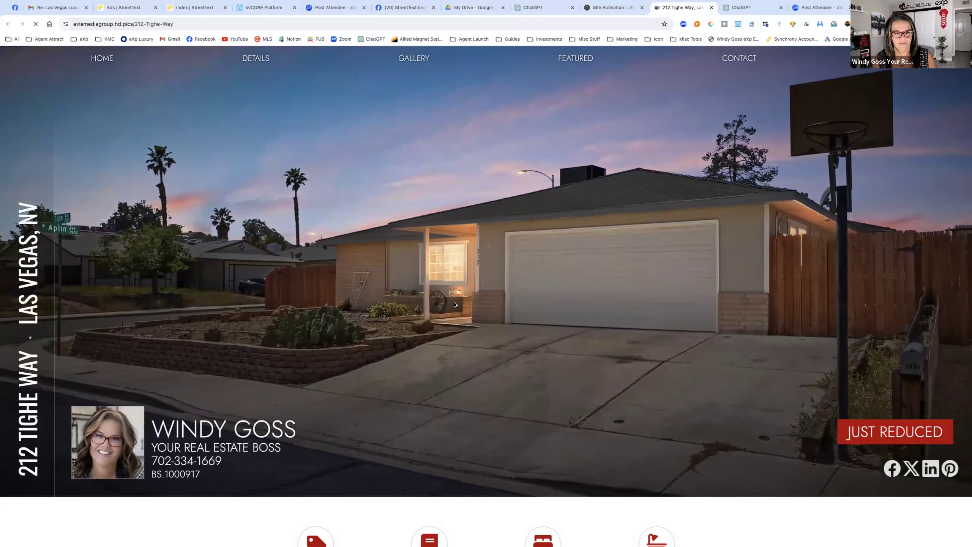
pyautogui.click(196, 23)
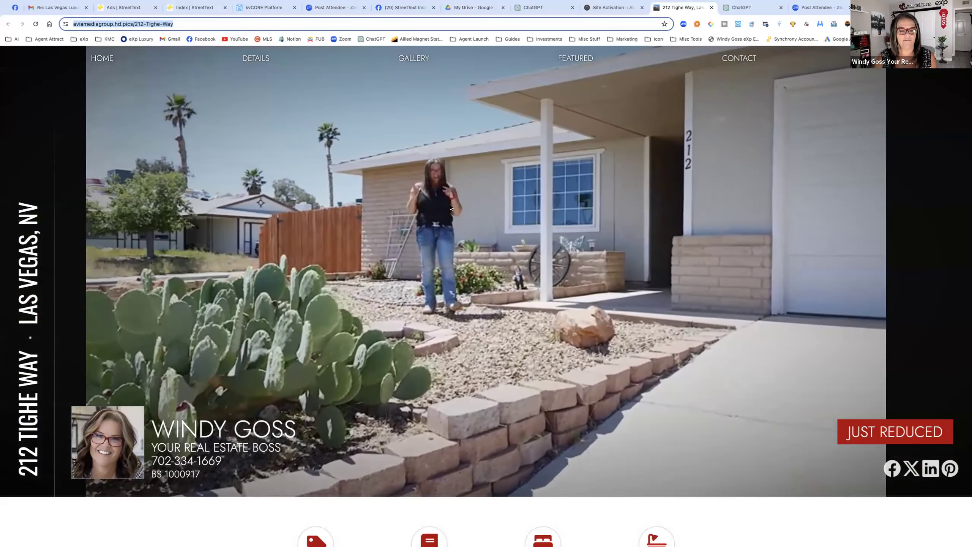
pyautogui.scroll(-15, 450, 207)
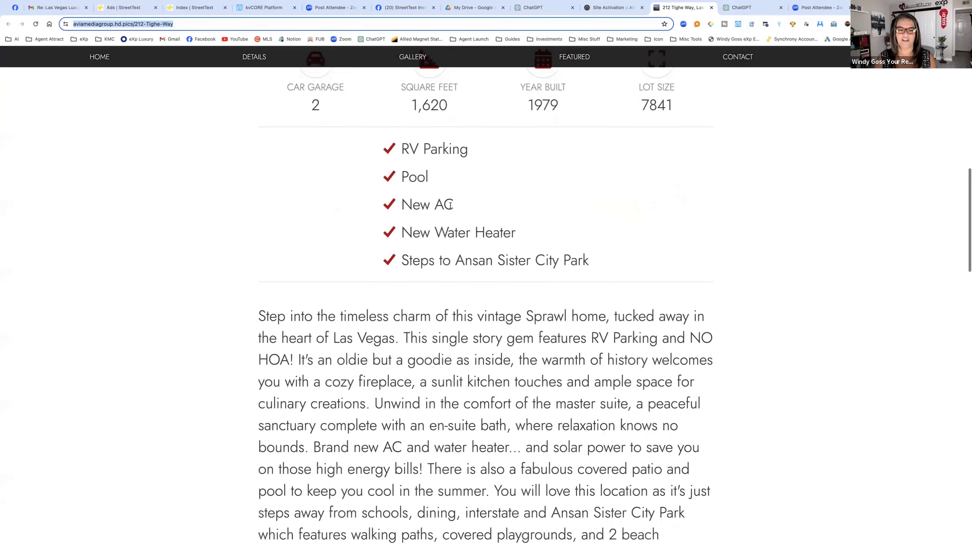
pyautogui.scroll(-12, 451, 206)
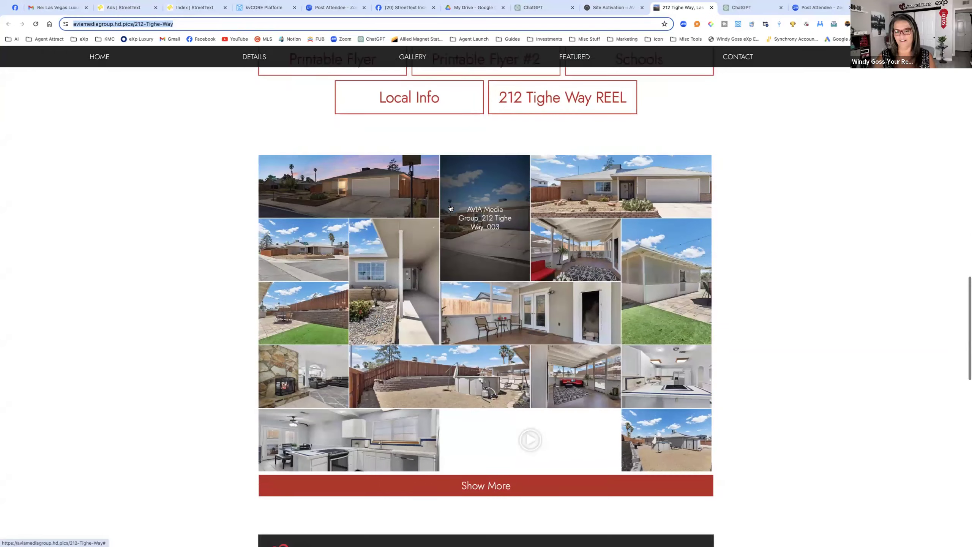
pyautogui.scroll(-20, 450, 208)
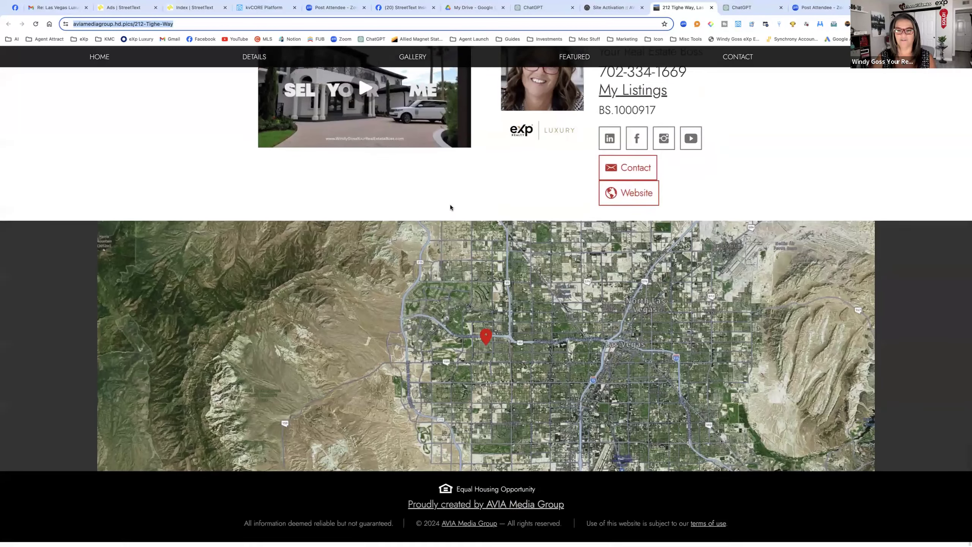
pyautogui.scroll(20, 450, 207)
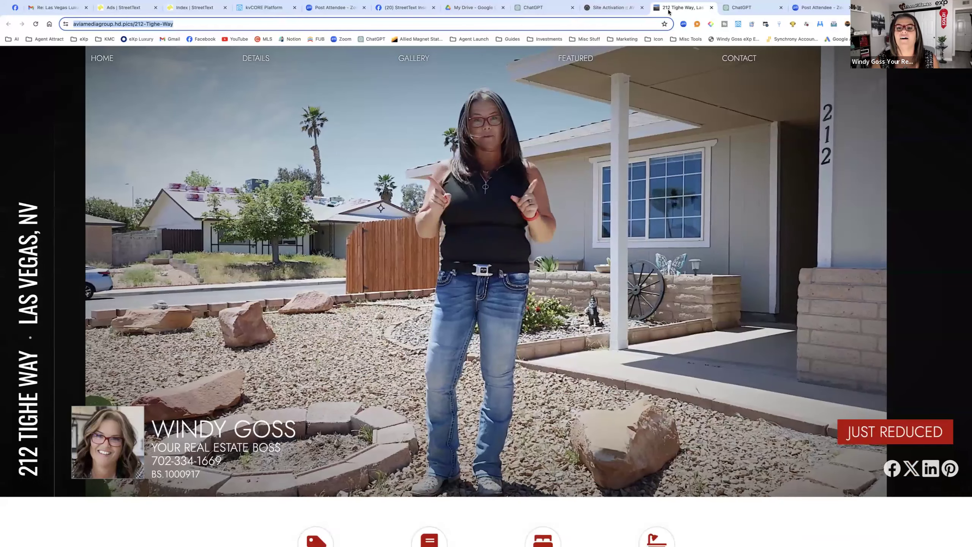
pyautogui.click(199, 13)
pyautogui.click(302, 86)
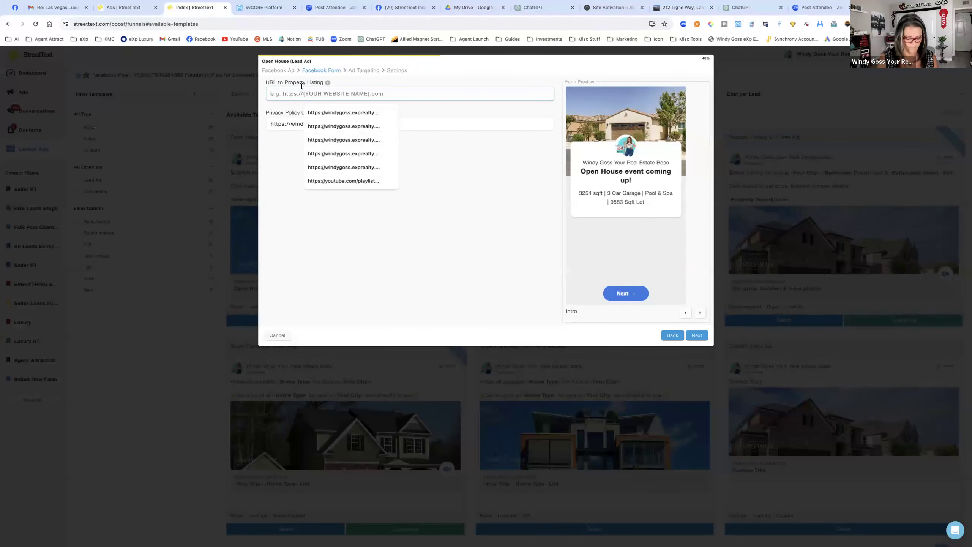
# Clear the wrongly pasted sentence from the property listing URL field.
pyautogui.hotkey('ctrl', 'v')
pyautogui.tripleClick(301, 93)
pyautogui.press('BackSpace')
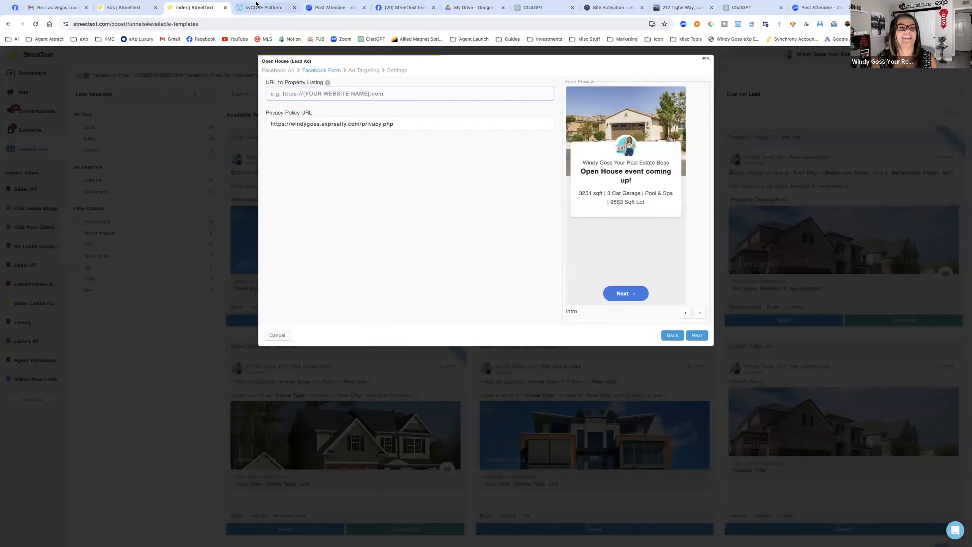
pyautogui.click(681, 7)
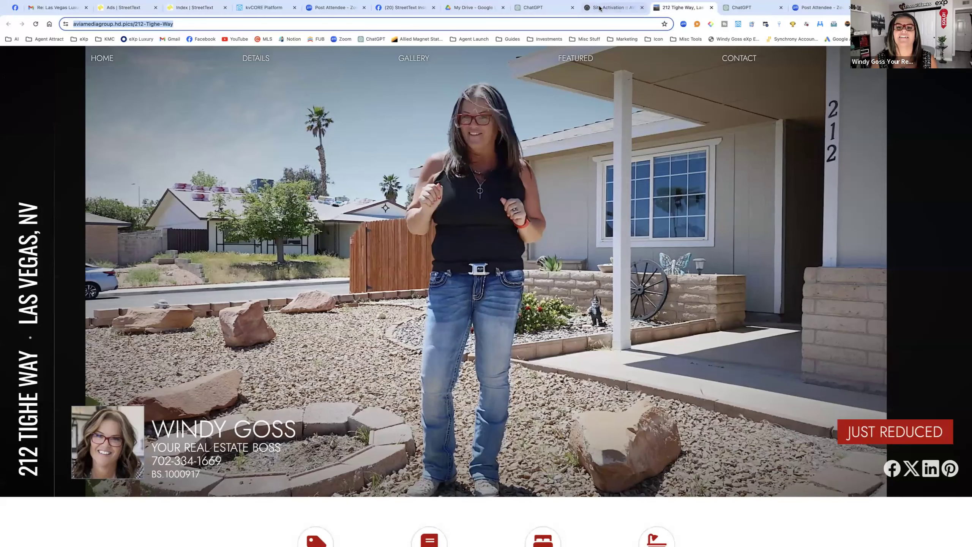
pyautogui.click(628, 7)
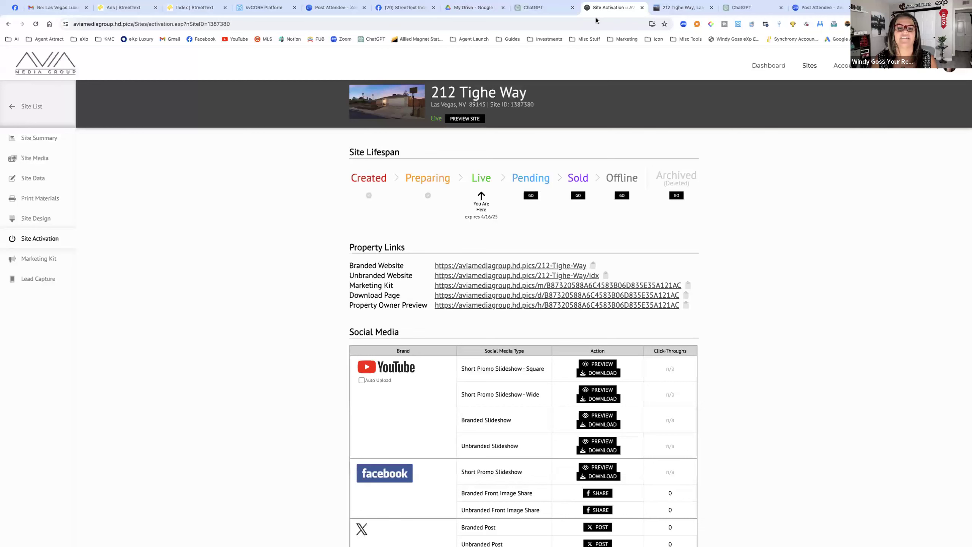
pyautogui.click(593, 266)
pyautogui.click(180, 11)
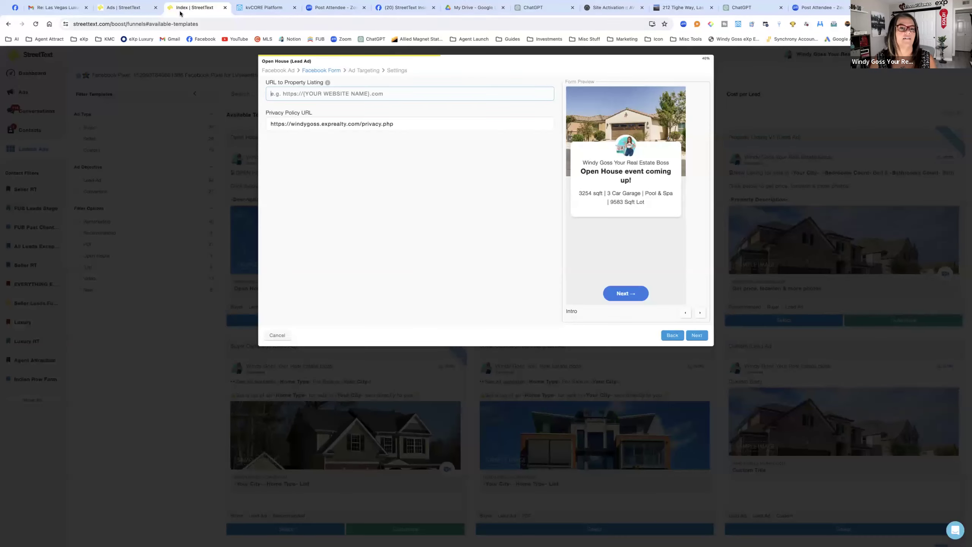
pyautogui.click(281, 94)
pyautogui.hotkey('ctrl', 'v')
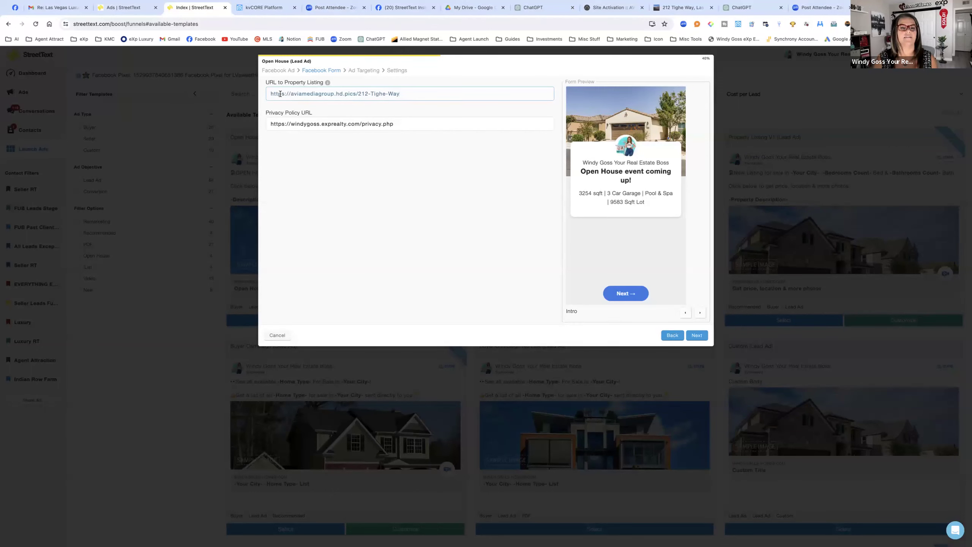
pyautogui.click(696, 335)
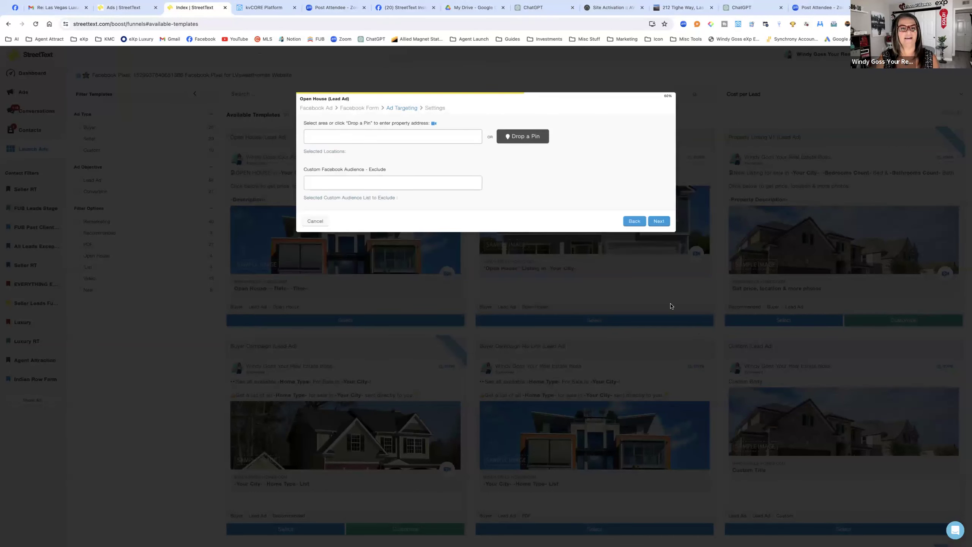
# Drop a pin on Las Vegas, NV, widen the targeting radius, and continue to Settings.
pyautogui.click(523, 136)
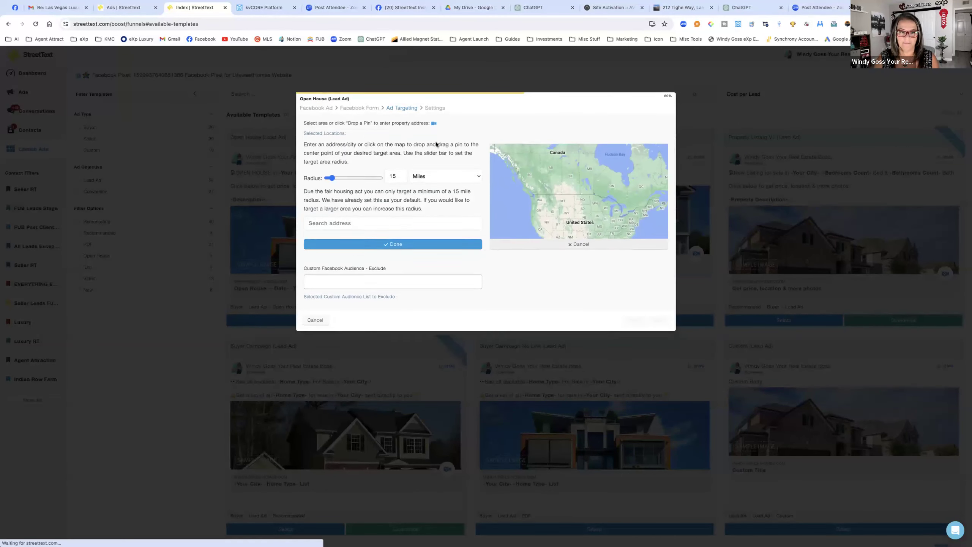
pyautogui.click(341, 209)
pyautogui.write('las')
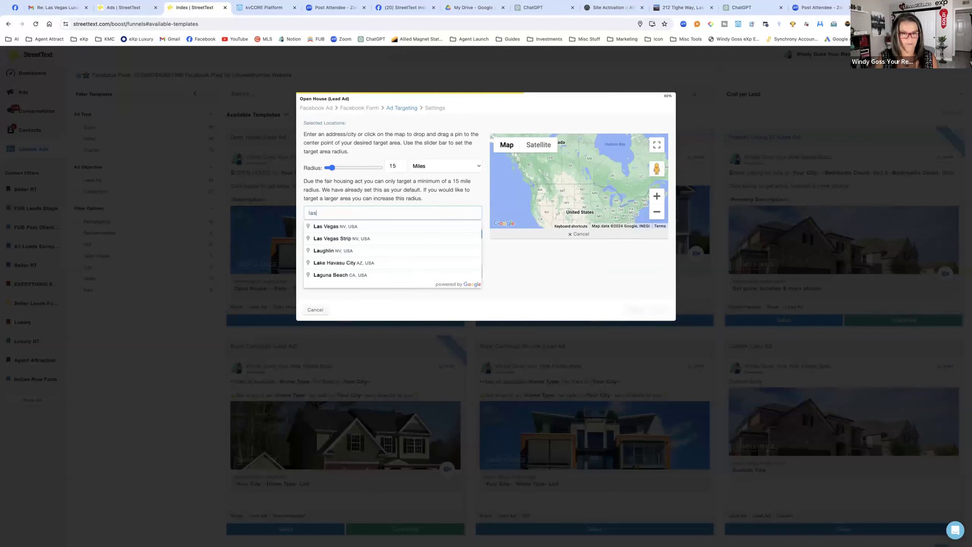
pyautogui.click(333, 226)
pyautogui.moveTo(332, 168); pyautogui.dragTo(375, 167)
pyautogui.click(376, 232)
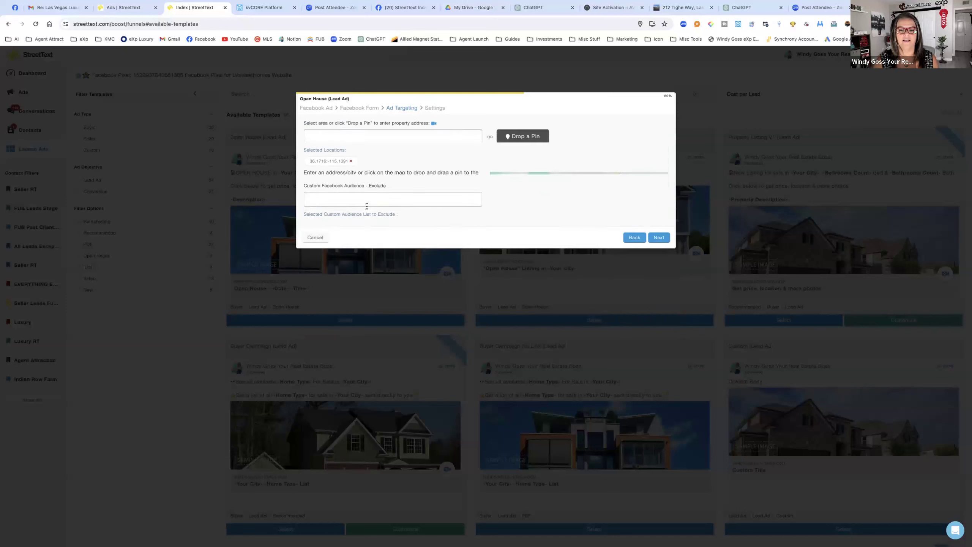
pyautogui.click(660, 232)
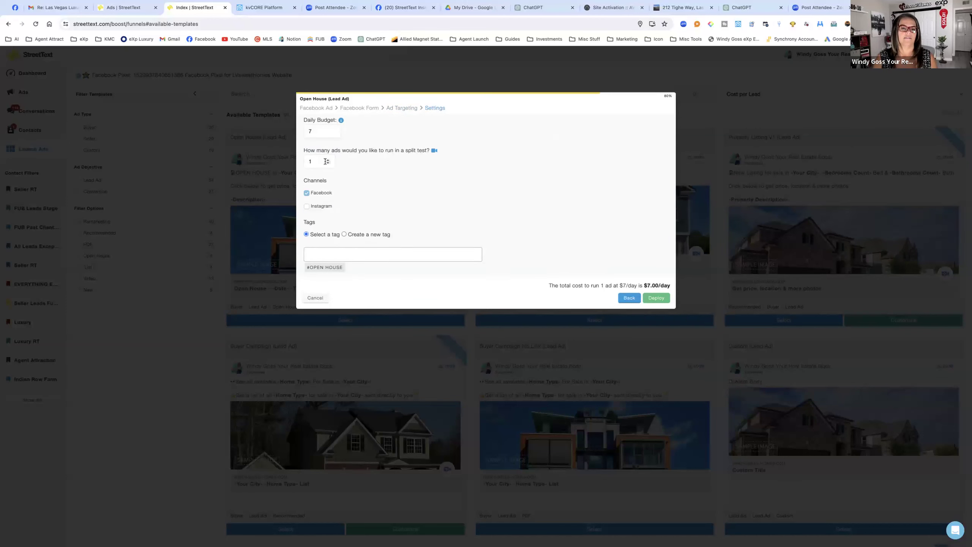
pyautogui.click(402, 180)
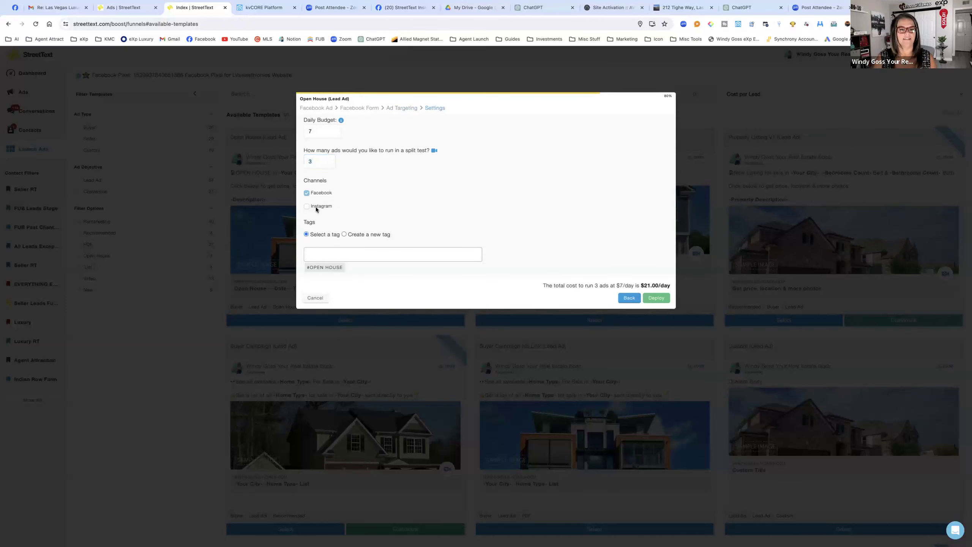
pyautogui.click(307, 207)
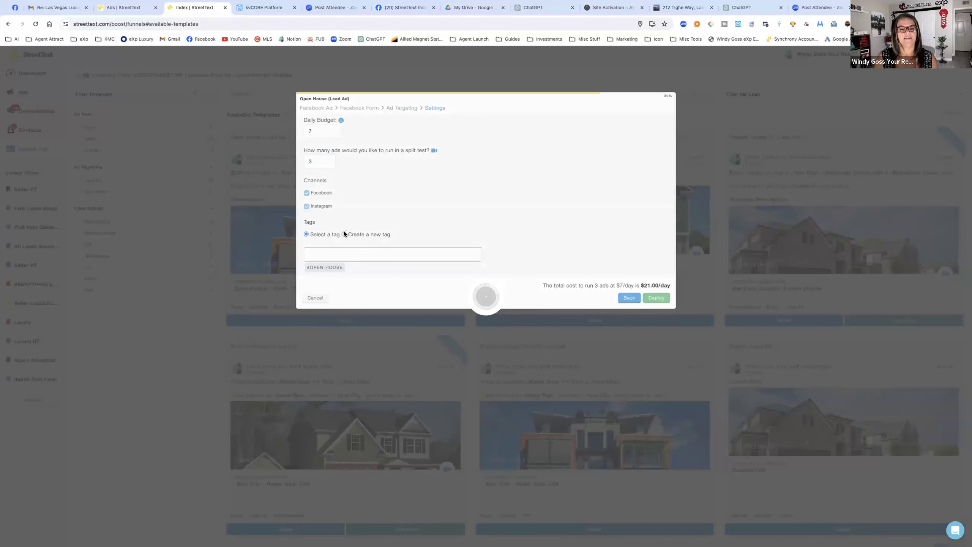
pyautogui.click(344, 234)
pyautogui.click(348, 255)
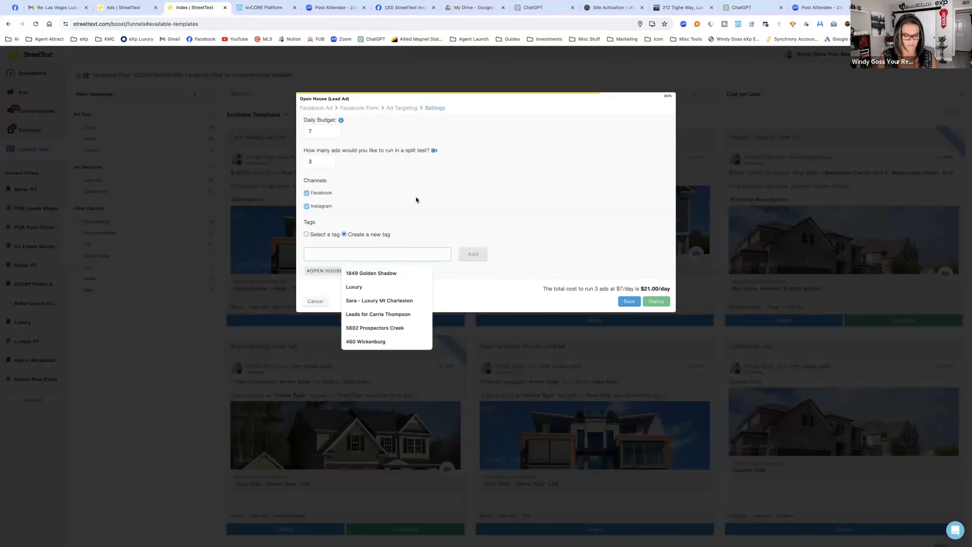
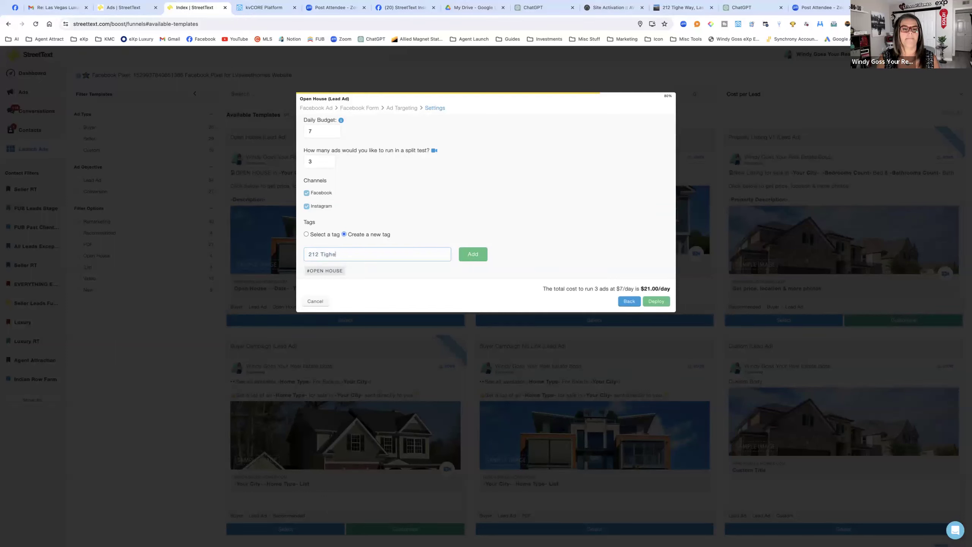
pyautogui.click(474, 254)
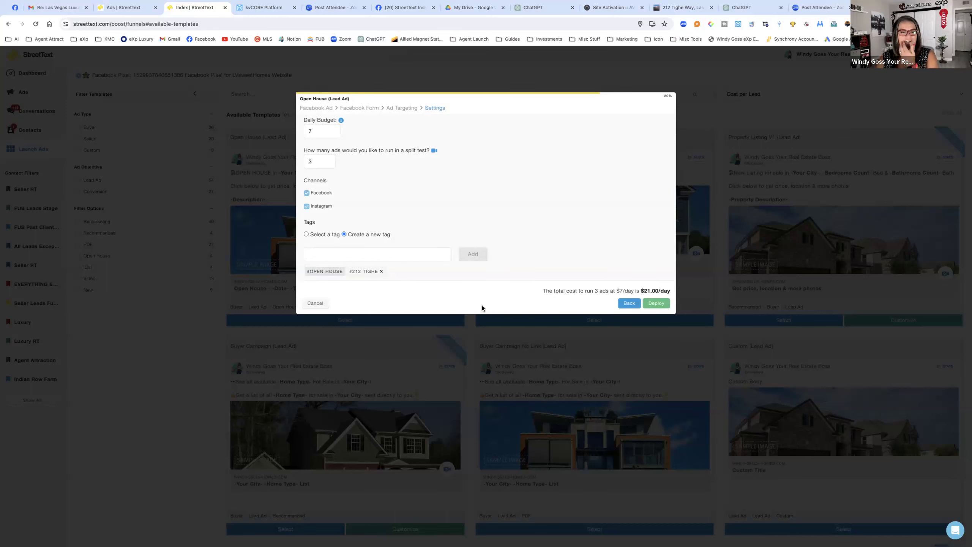
pyautogui.click(315, 303)
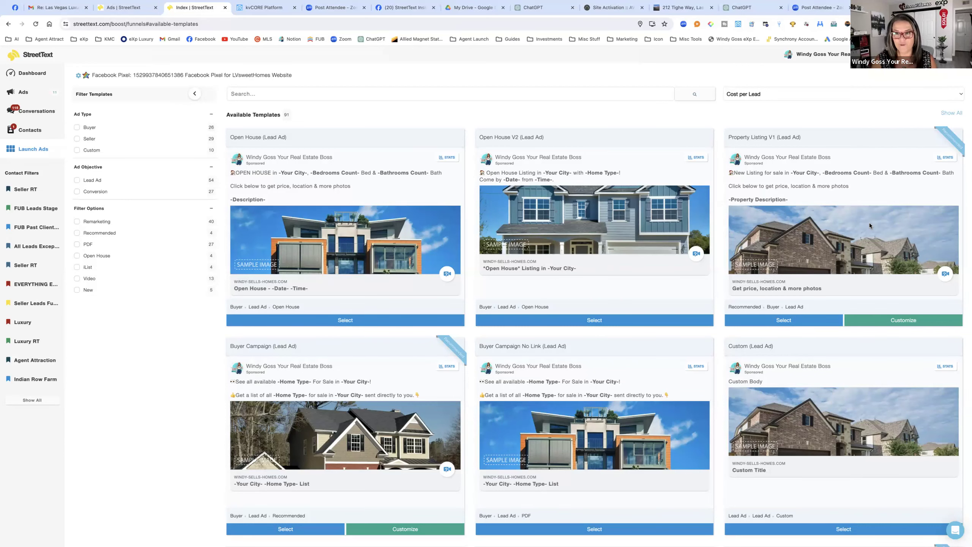
# Start a Buyer Campaign (Lead Ad) from the templates with home type '💦 Pool 🏡's'.
pyautogui.scroll(-3, 747, 219)
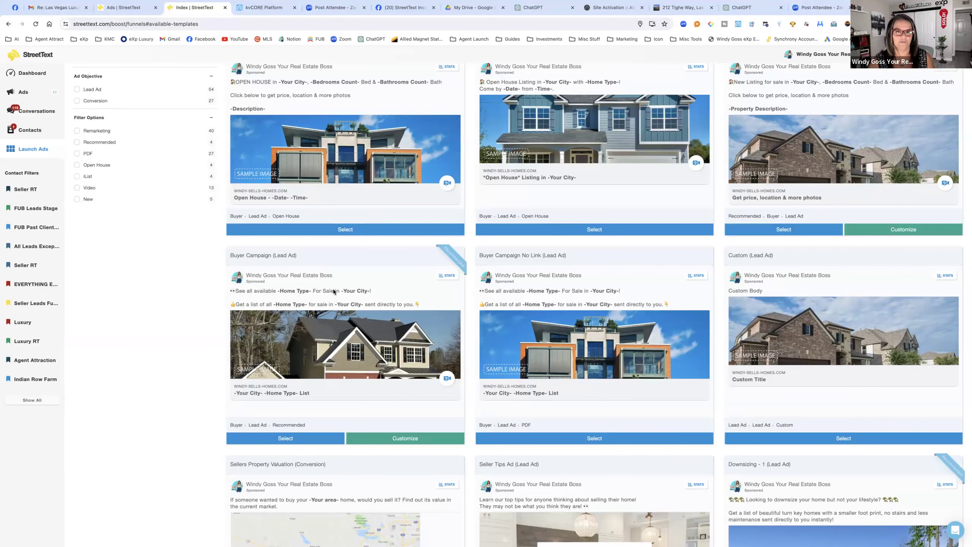
pyautogui.click(299, 437)
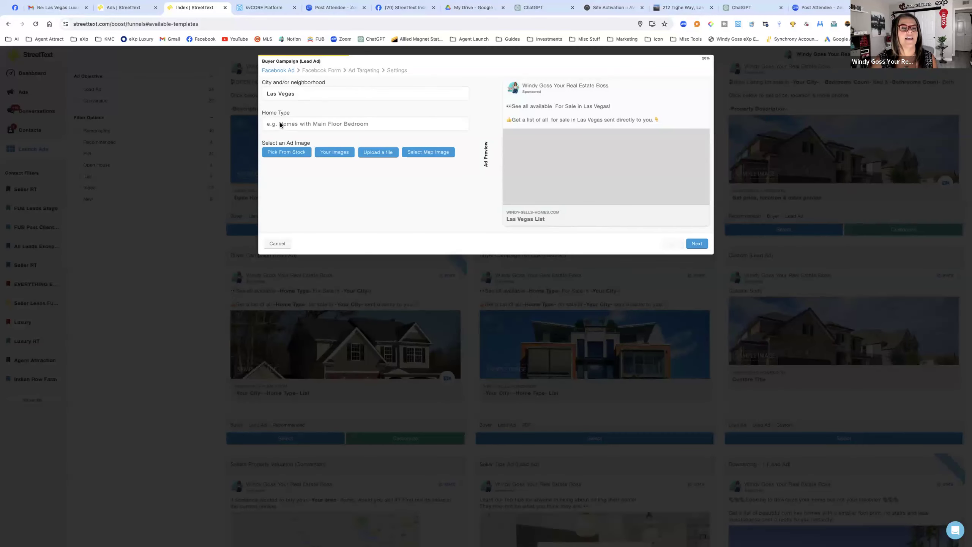
pyautogui.click(281, 125)
pyautogui.click(330, 143)
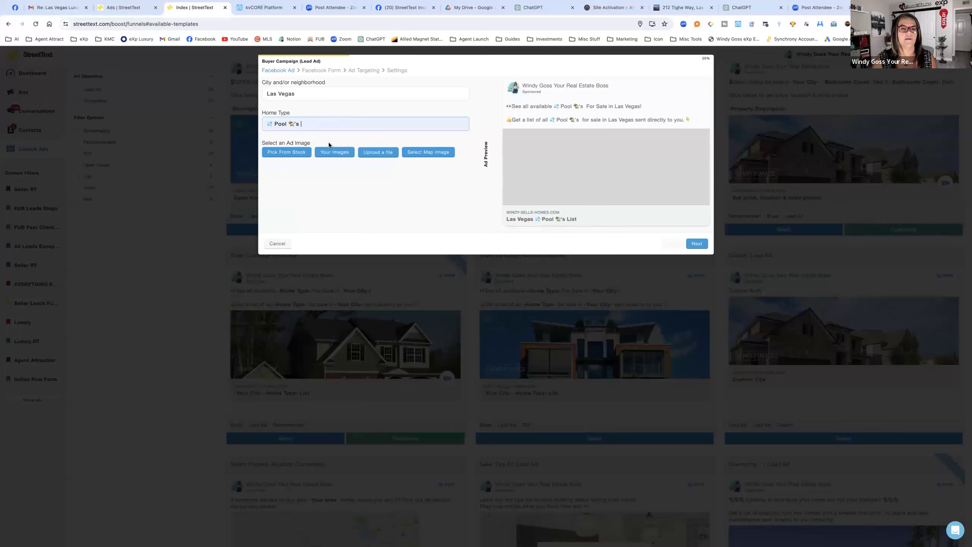
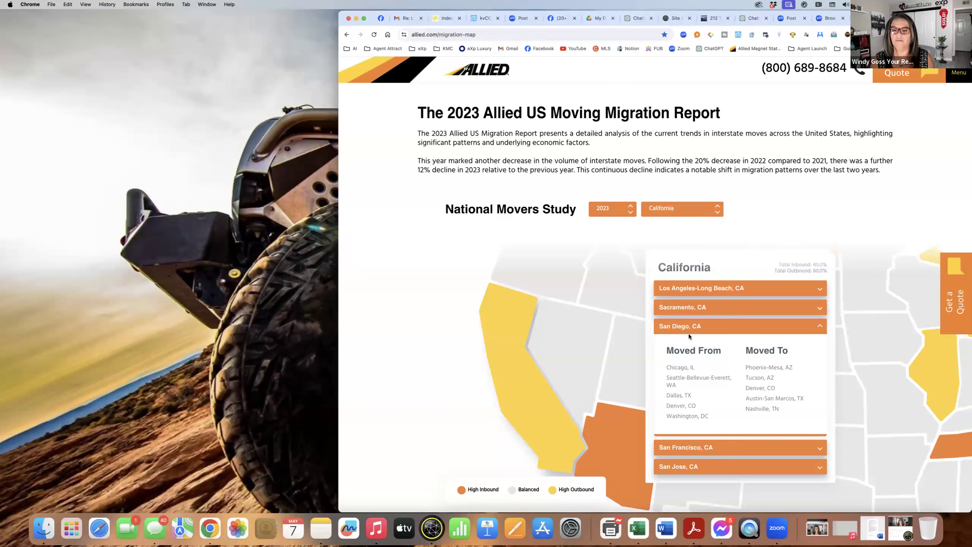
# Expand the Los Angeles-Long Beach, CA entry on the 2023 California migration map.
pyautogui.click(687, 288)
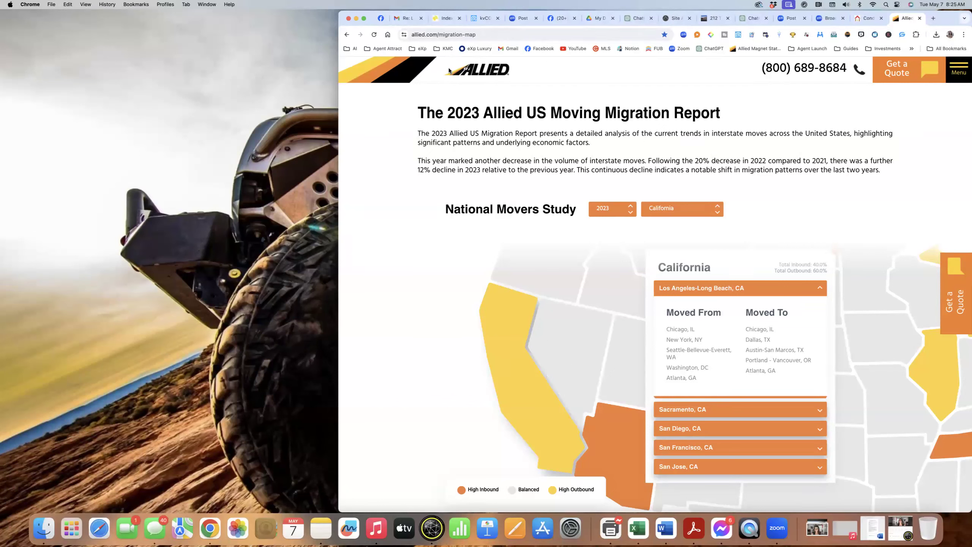
# Make the Chrome window full screen with the California migration data still showing.
pyautogui.moveTo(364, 19)
pyautogui.click(364, 18)
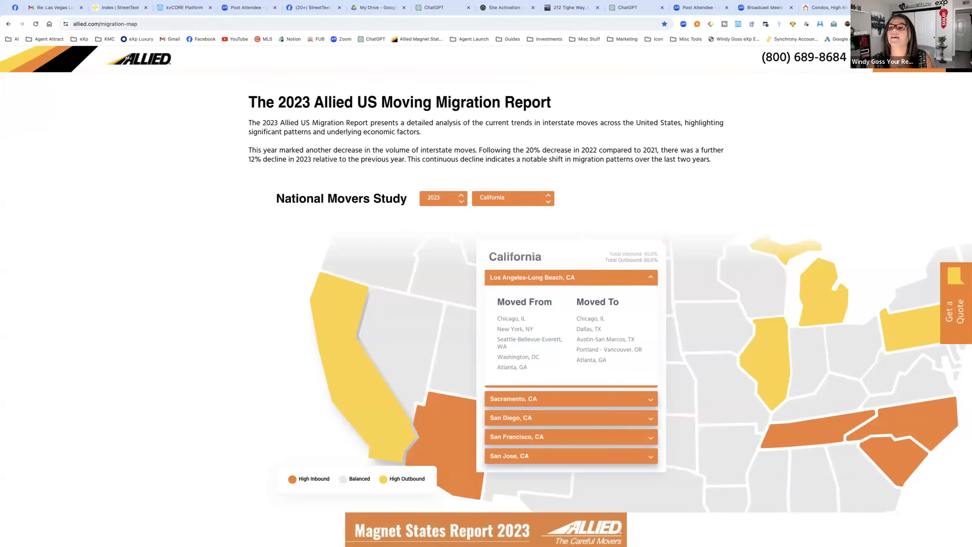
# Return to the StreetText Custom Video Ad and advance it to the Creative step.
pyautogui.click(130, 8)
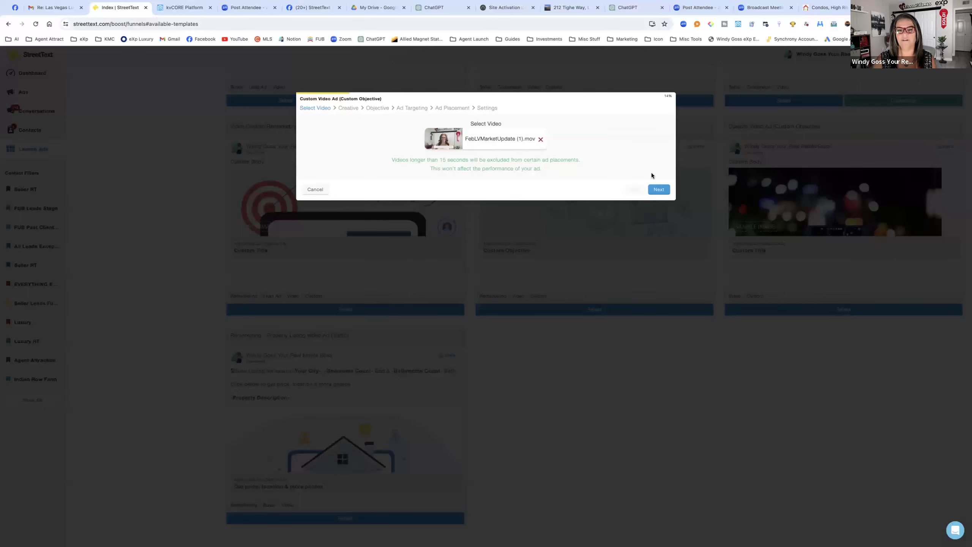
pyautogui.click(658, 191)
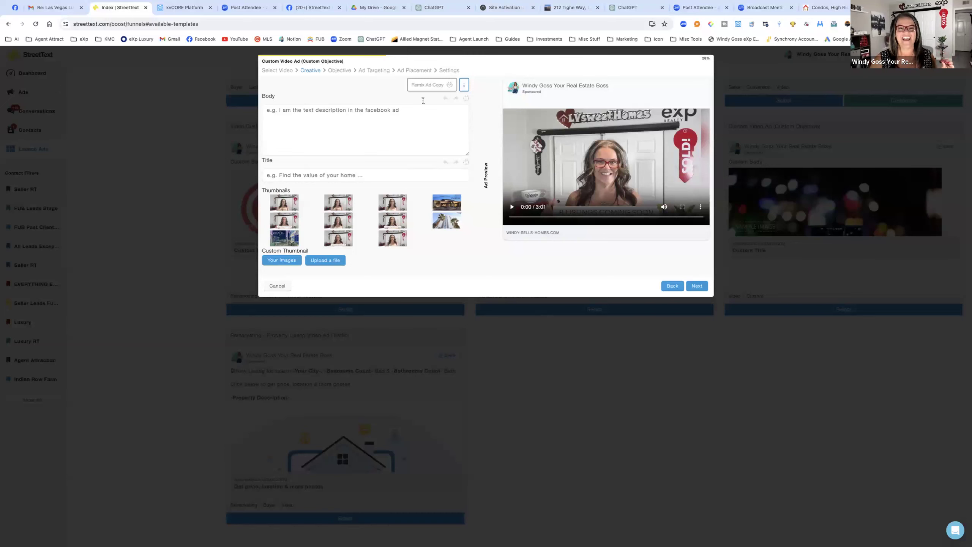
# Copy ChatGPT's corrected Facebook description and return to the StreetText ad's Body field.
pyautogui.click(442, 8)
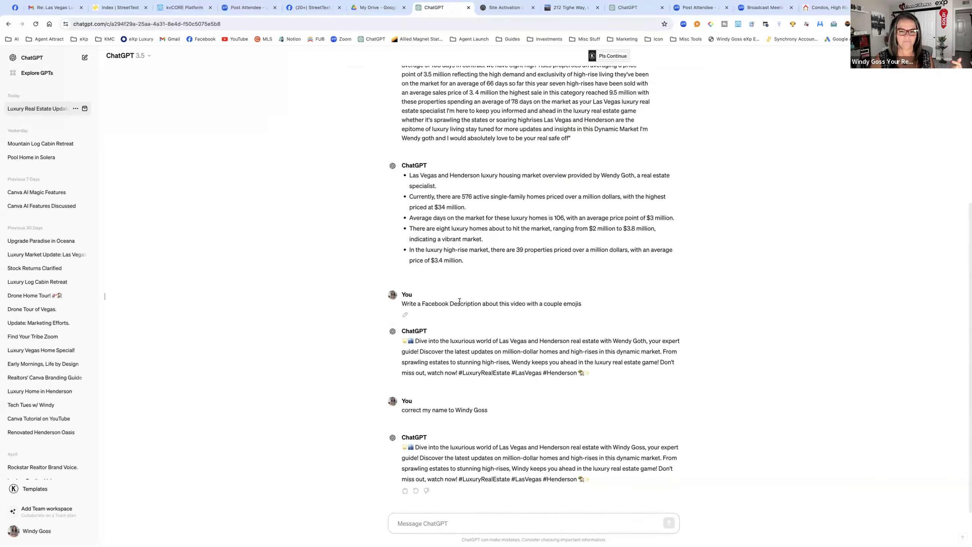
pyautogui.click(405, 492)
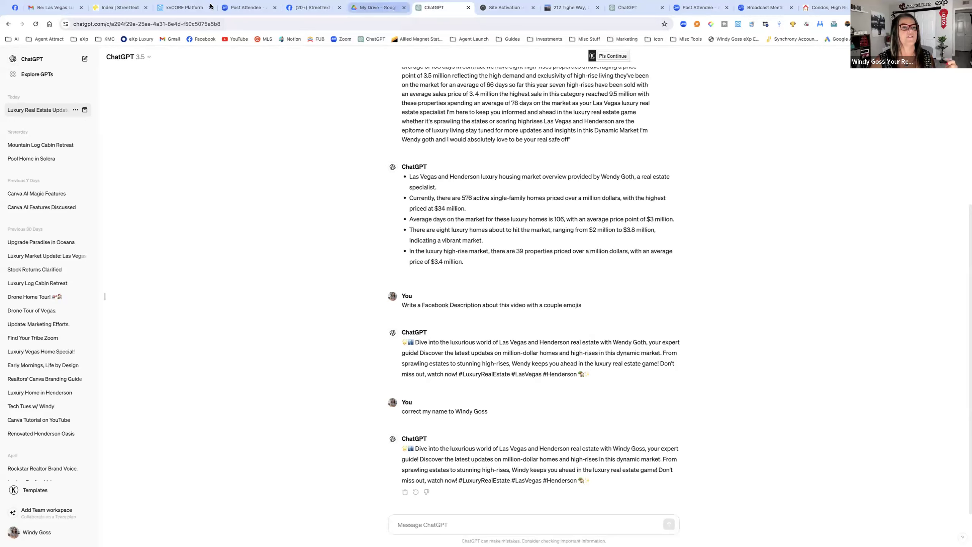
pyautogui.click(118, 8)
pyautogui.click(308, 119)
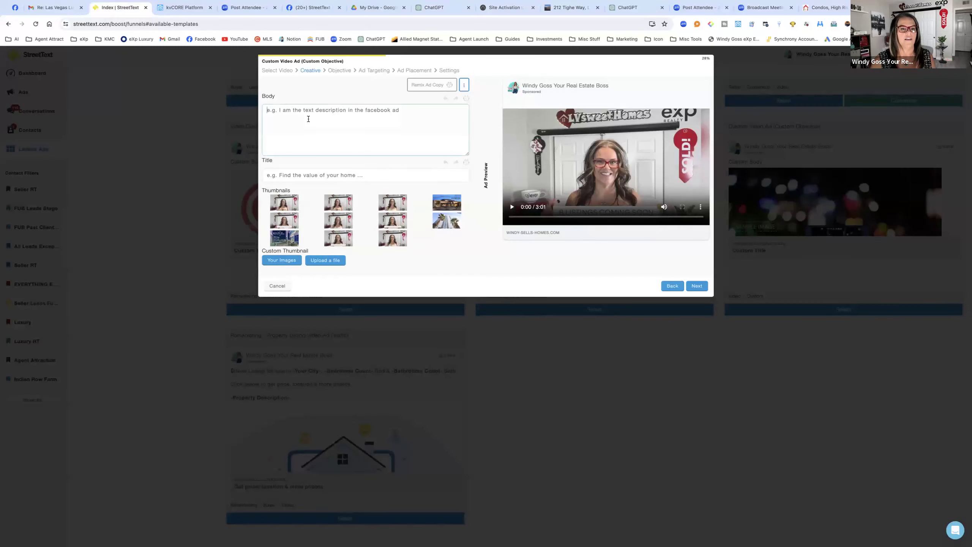
# Paste the description into Body and title the ad 'Las Vegas Luxury Market Update'.
pyautogui.hotkey('ctrl', 'v')
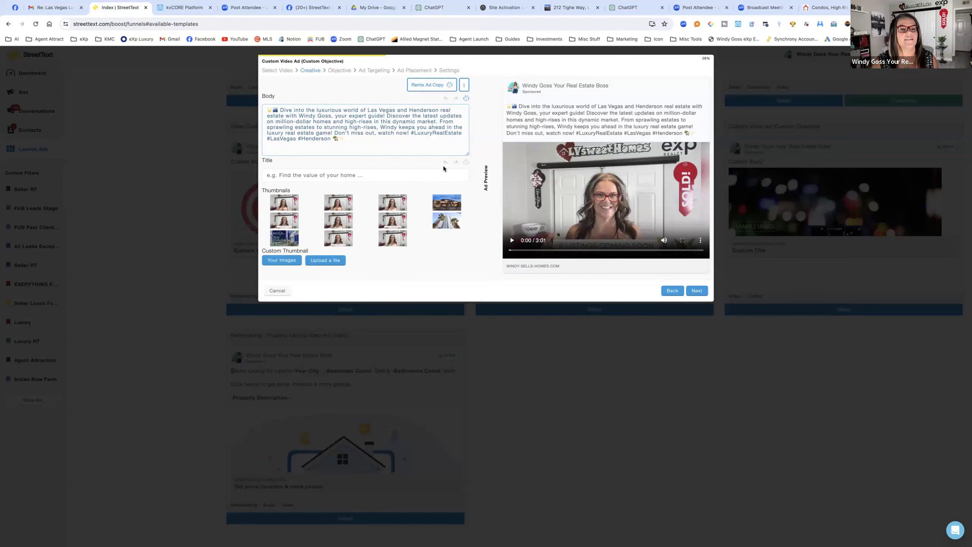
pyautogui.click(300, 173)
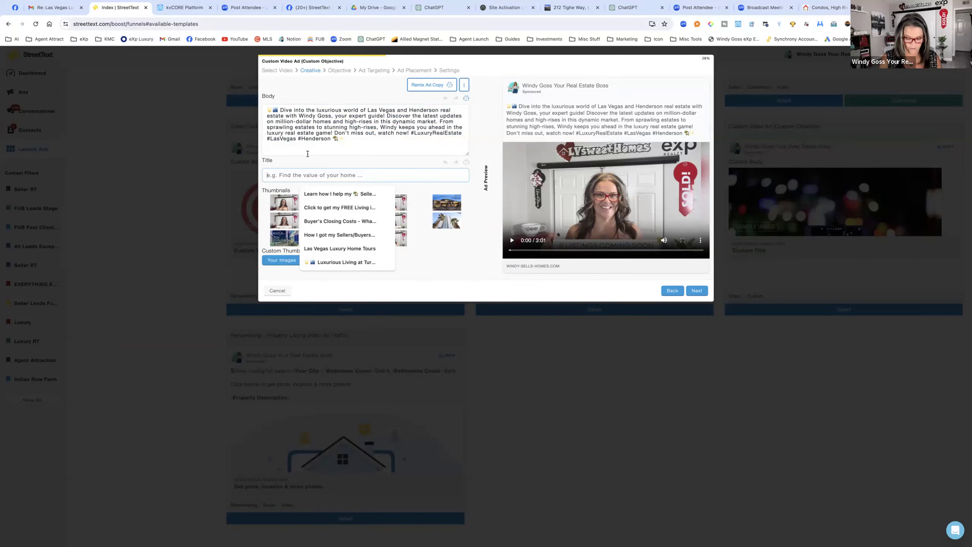
pyautogui.write('Luxury')
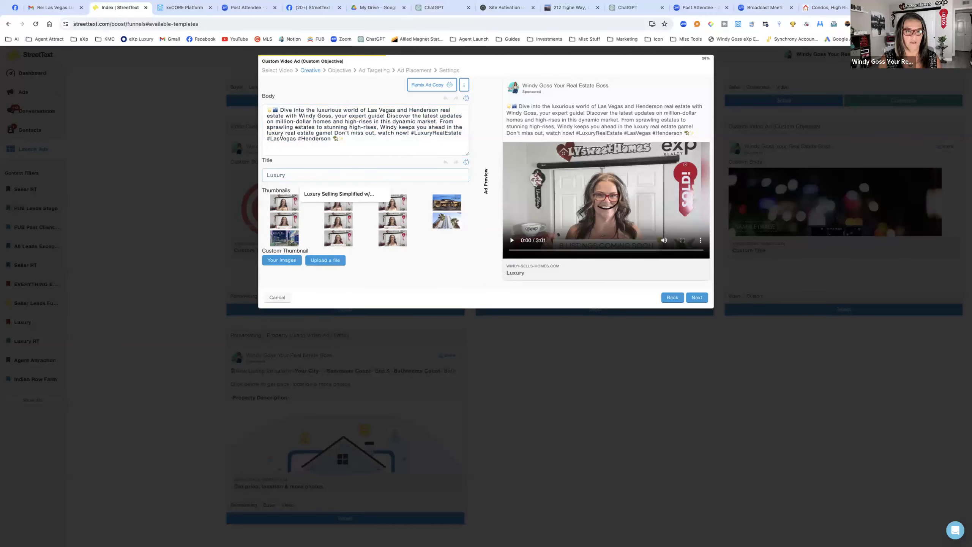
pyautogui.write(' Marke')
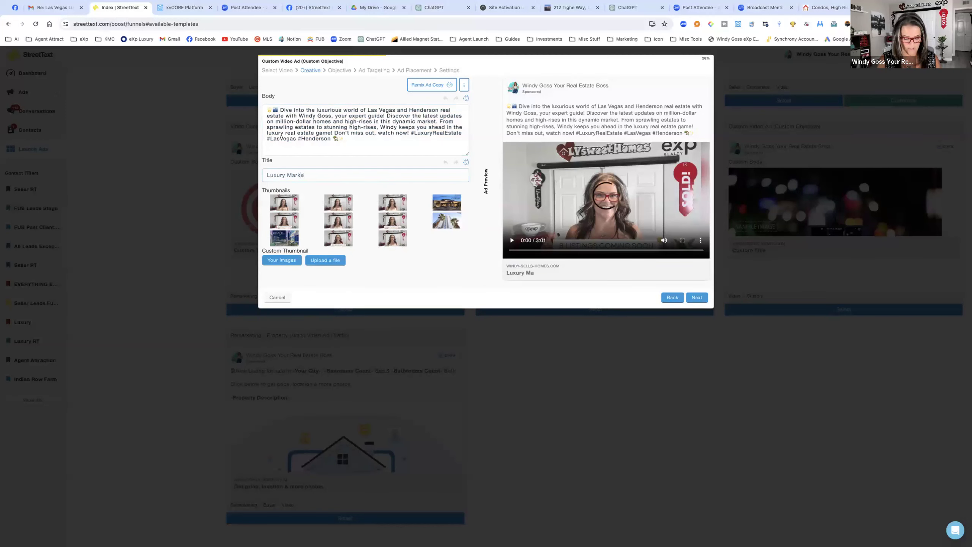
pyautogui.write('t Up')
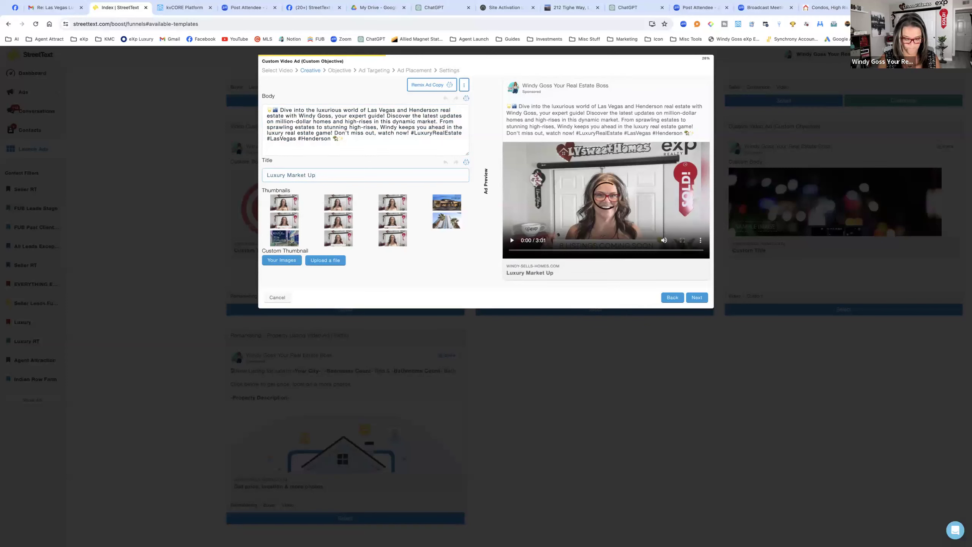
pyautogui.write('date')
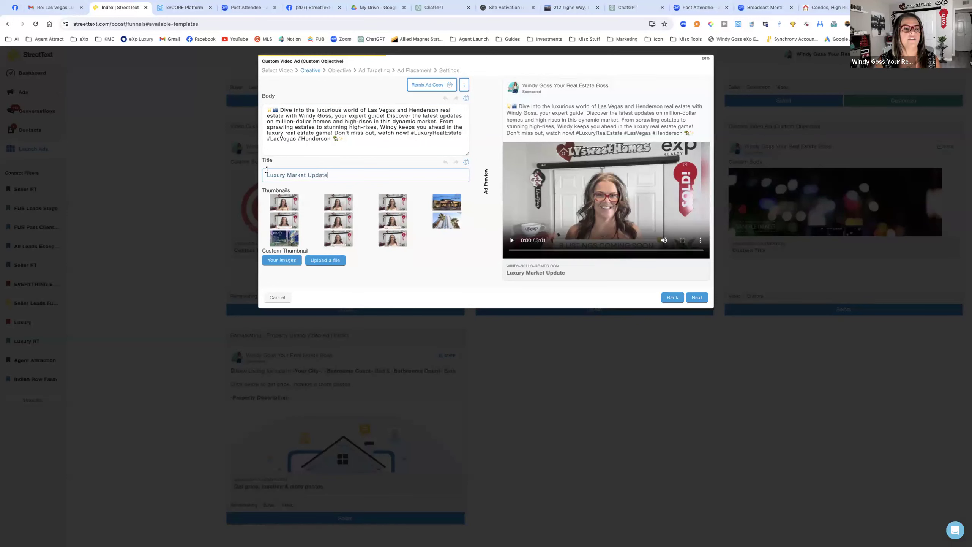
pyautogui.write('Las Vegas')
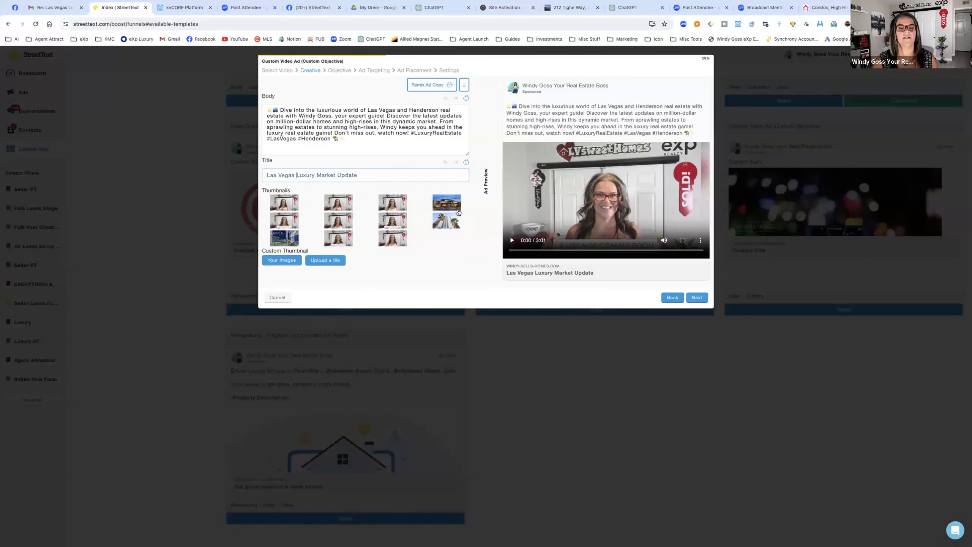
# Use Image 3-10-24 at 5.22 PM 2.JPG as the thumbnail and choose the Get website visitors objective.
pyautogui.click(353, 262)
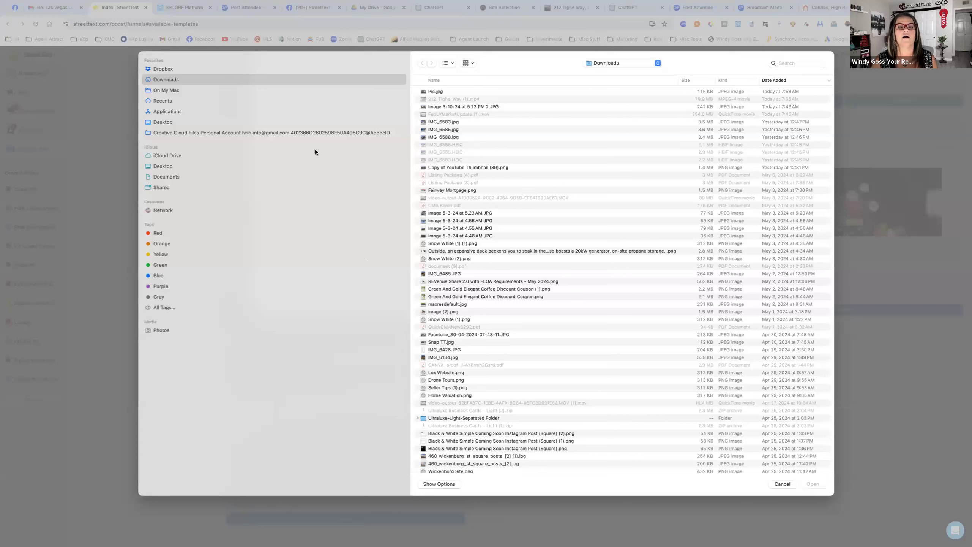
pyautogui.click(441, 107)
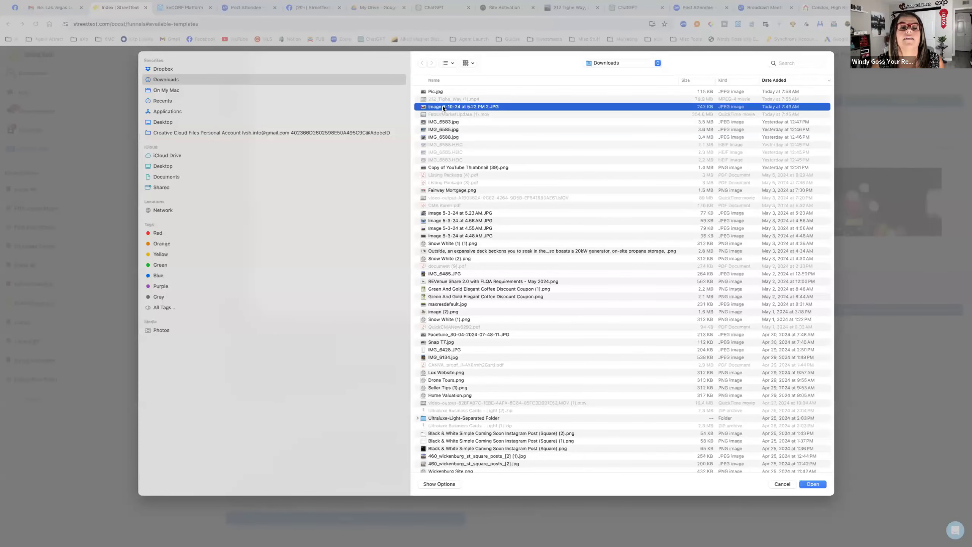
pyautogui.doubleClick(444, 107)
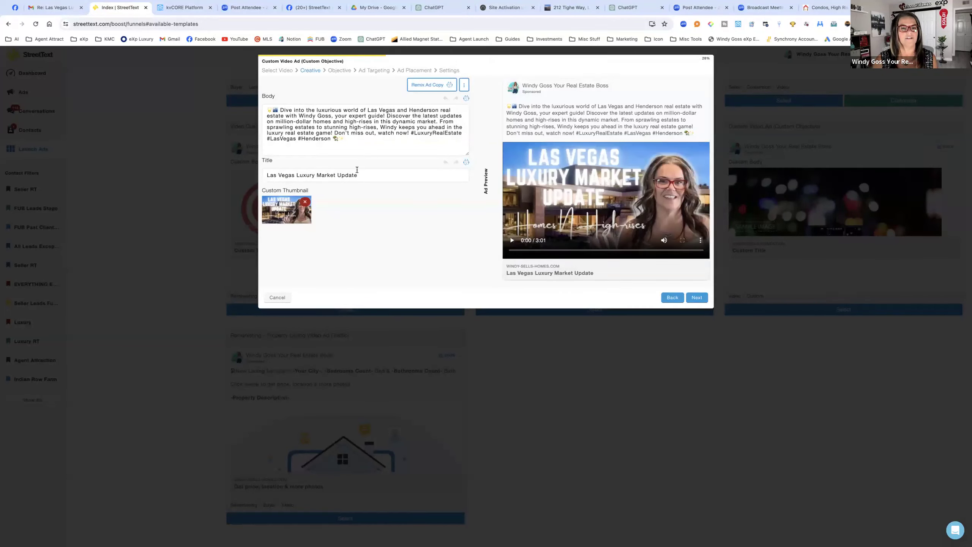
pyautogui.click(697, 298)
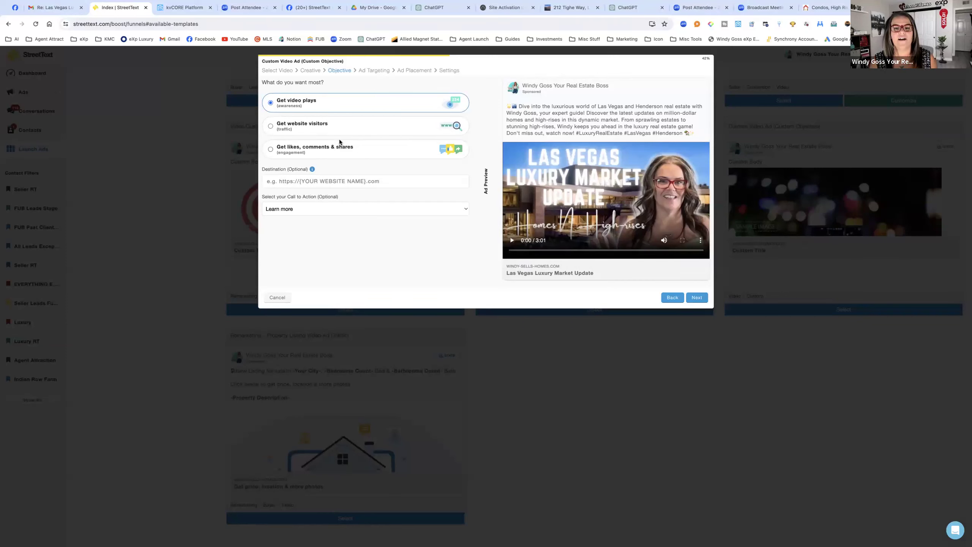
pyautogui.click(291, 126)
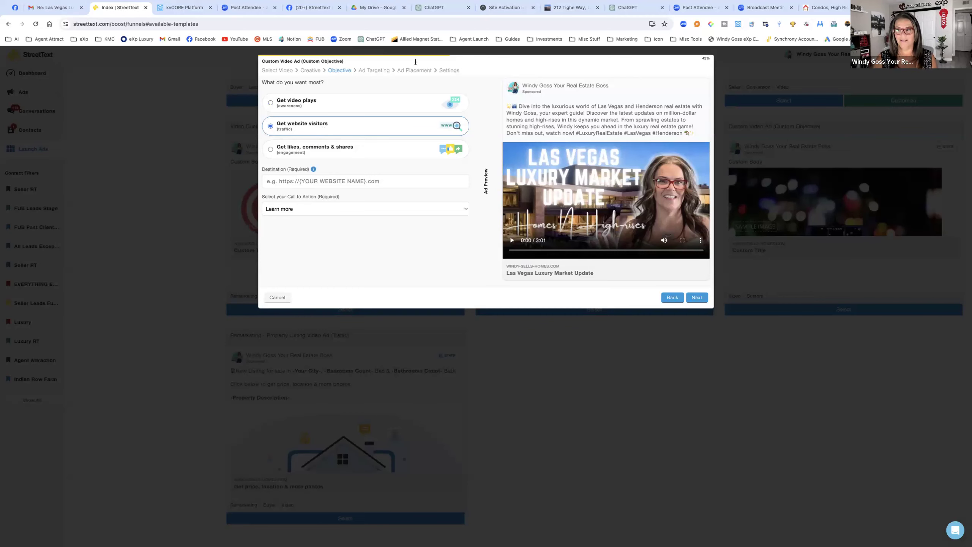
# Load windygossyourrealestateboss.com in a new tab and paste its URL into the ad's Destination.
pyautogui.hotkey('ctrl', 't')
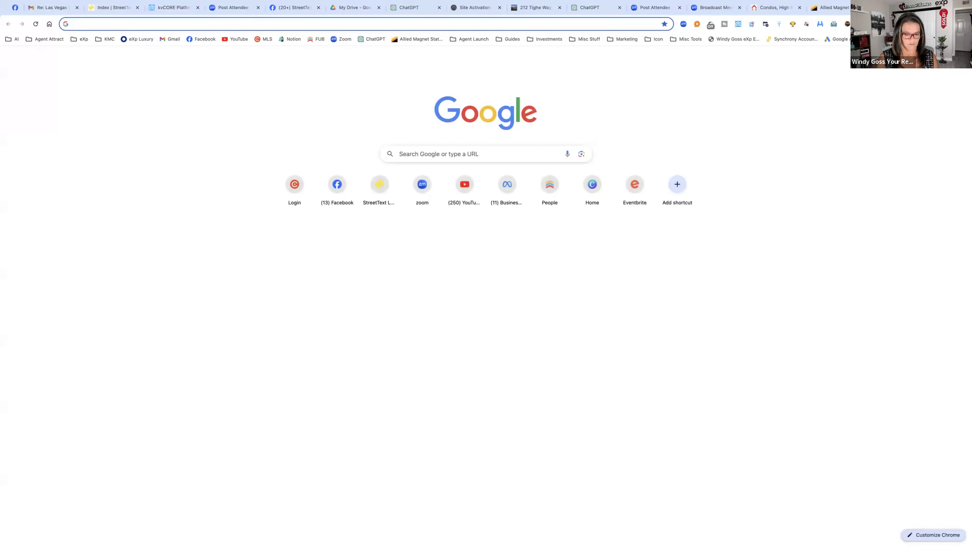
pyautogui.write('windy')
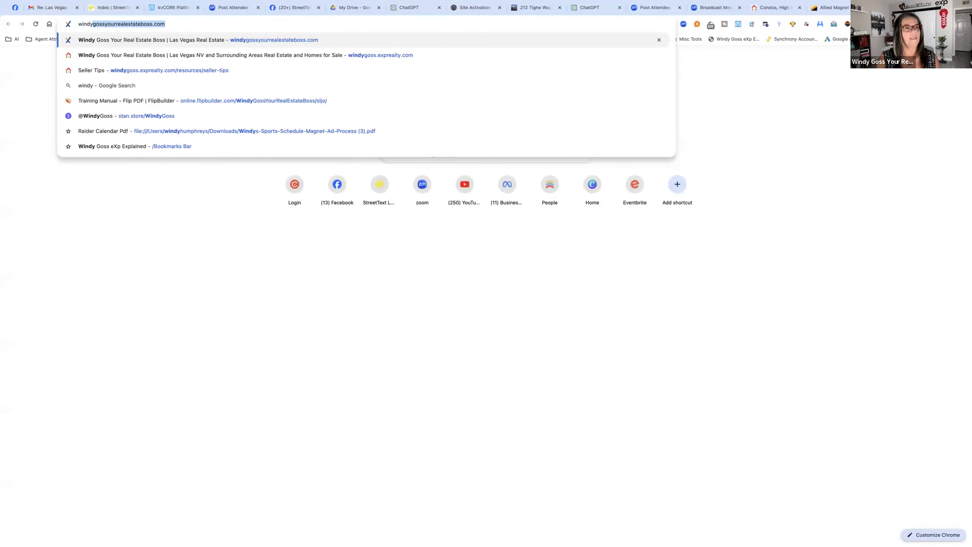
pyautogui.press('Return')
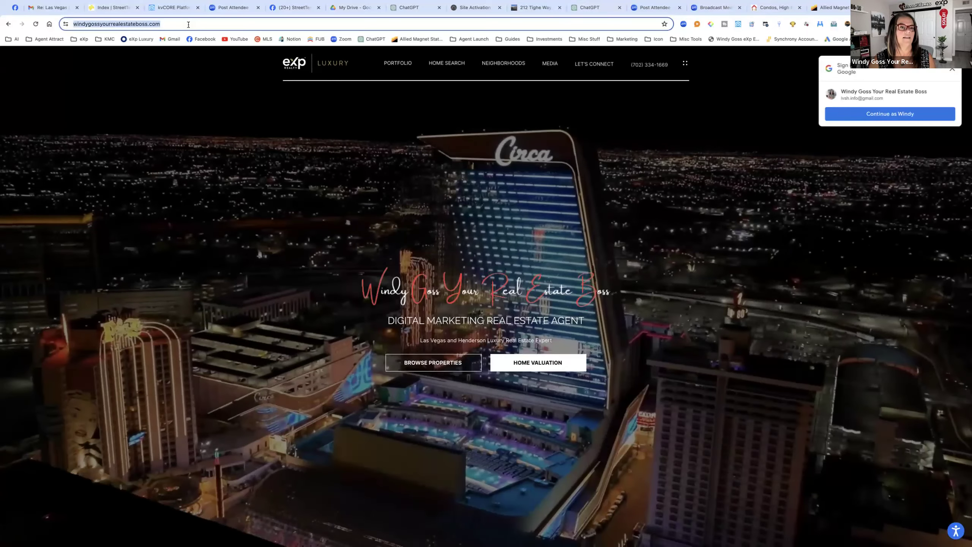
pyautogui.click(188, 25)
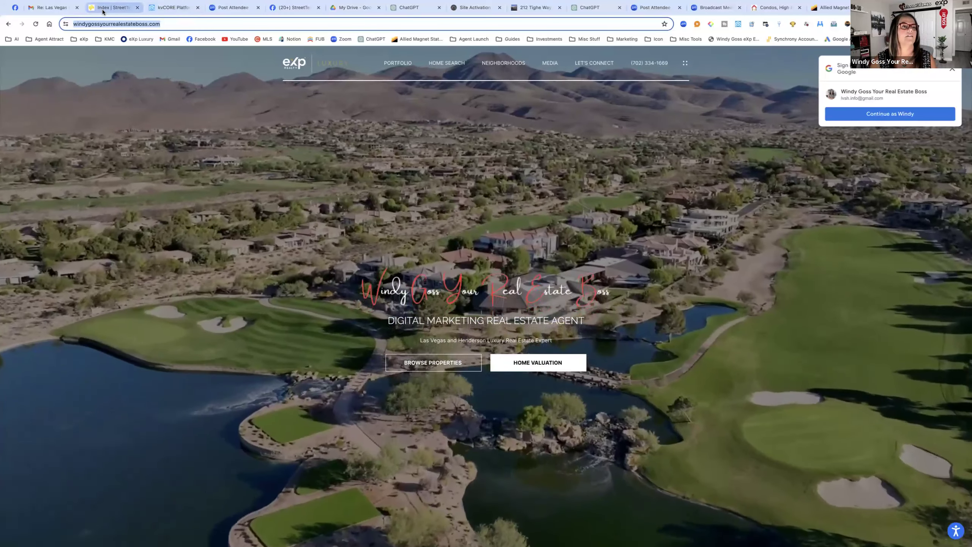
pyautogui.click(114, 7)
pyautogui.click(282, 180)
pyautogui.hotkey('ctrl', 'v')
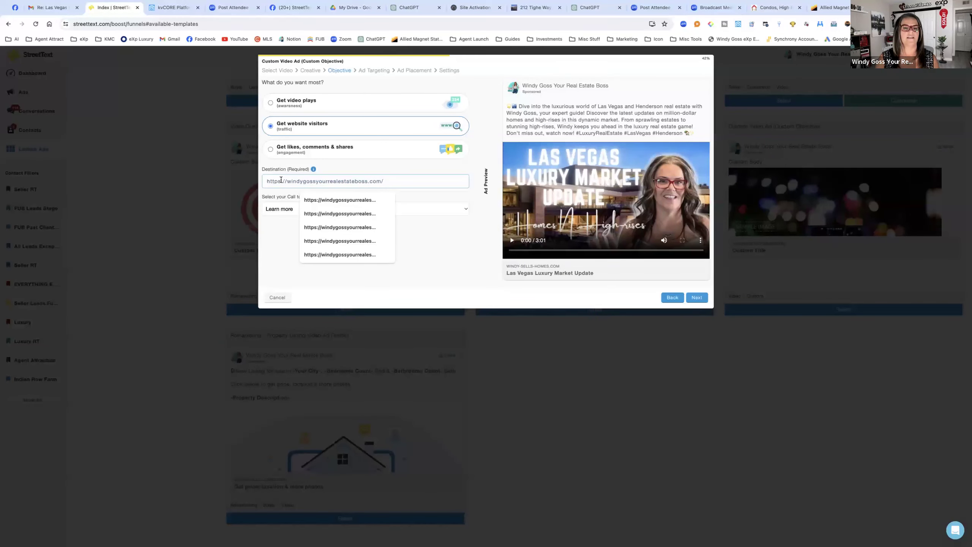
# Keep Learn more as the call to action and continue to Ad Targeting.
pyautogui.click(451, 255)
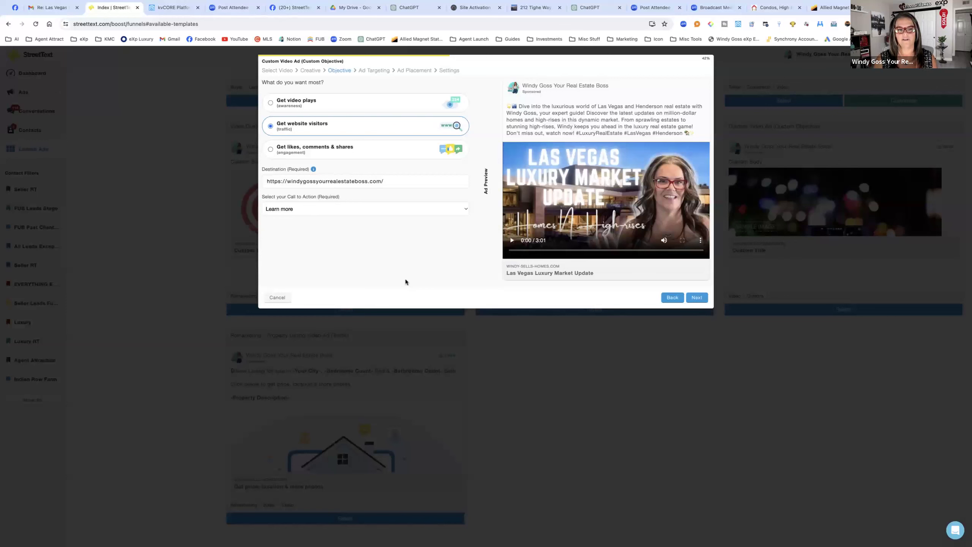
pyautogui.click(363, 210)
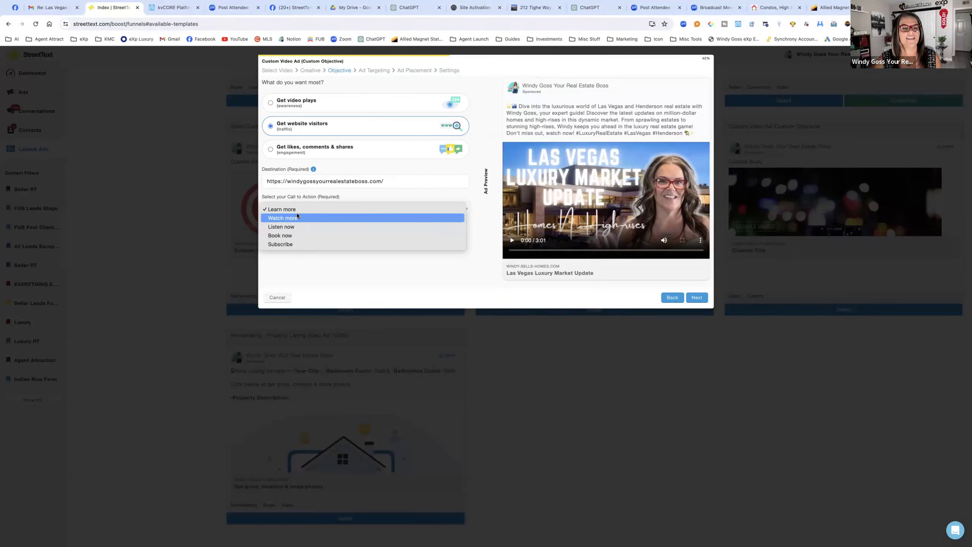
pyautogui.click(297, 210)
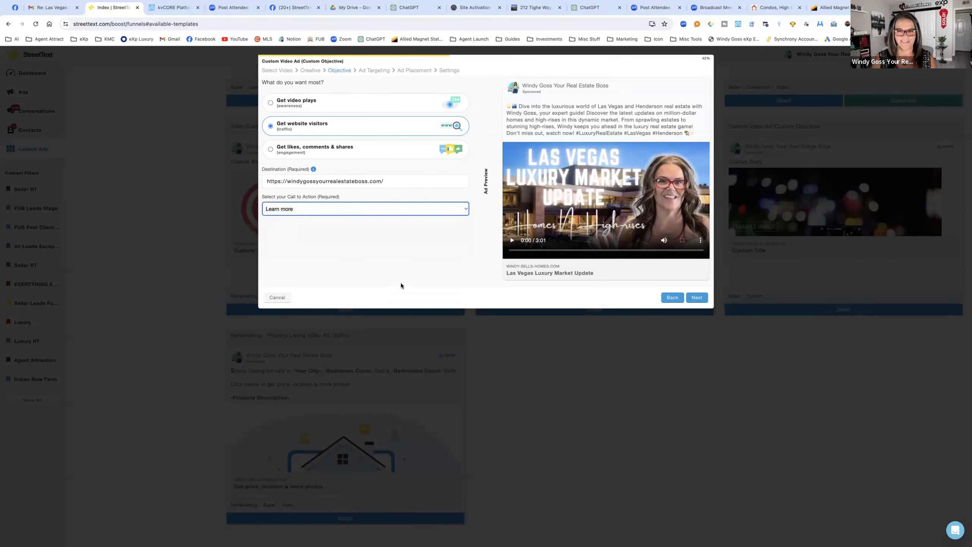
pyautogui.click(696, 298)
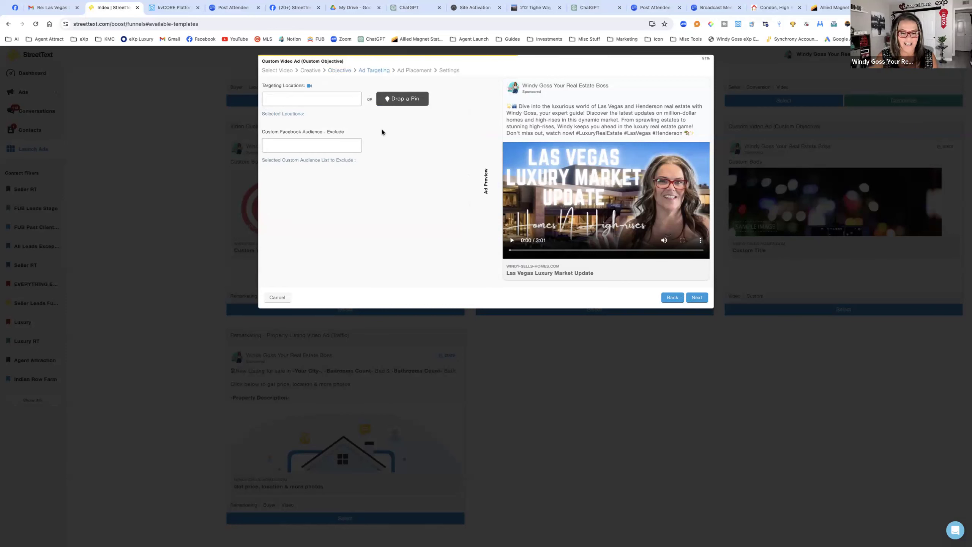
# Add Los Angeles as a targeting location through the location search.
pyautogui.click(306, 98)
pyautogui.write('los')
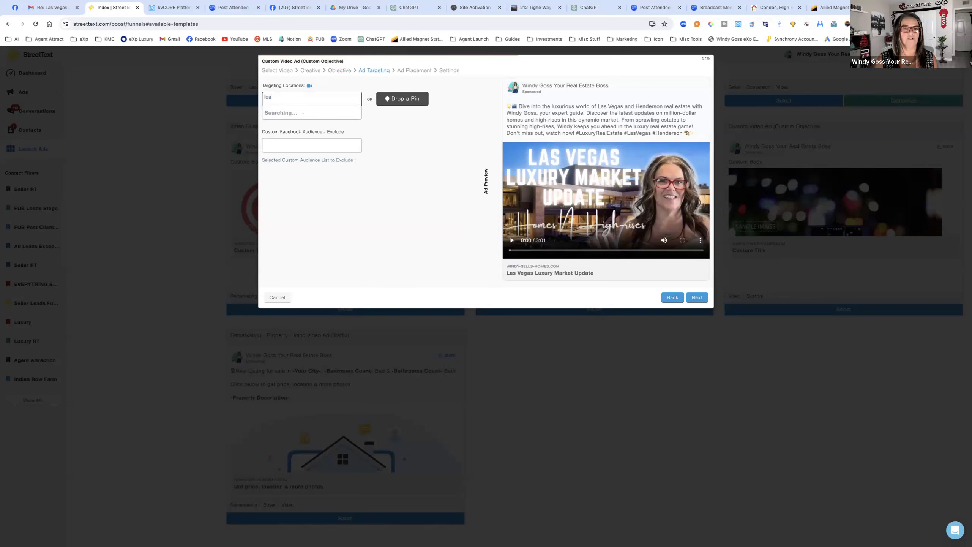
pyautogui.click(296, 112)
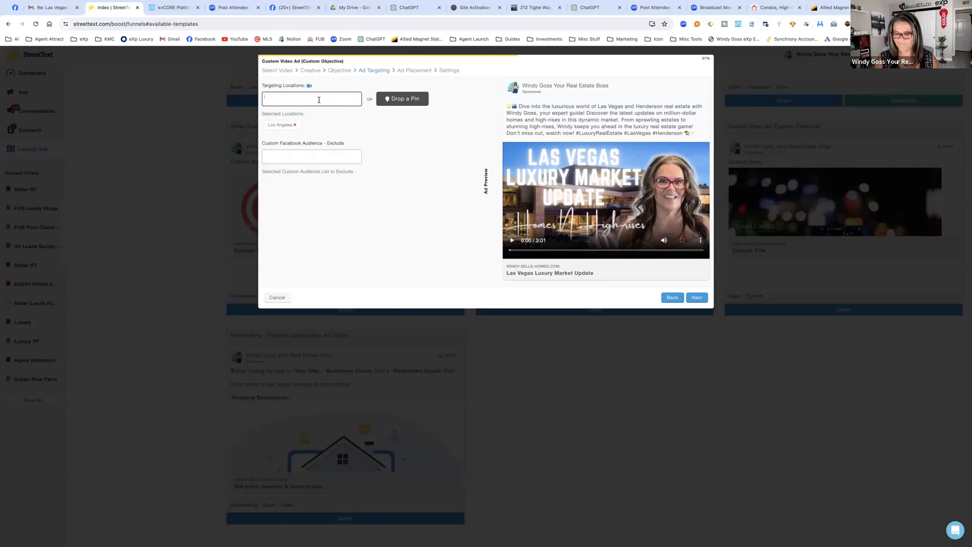
pyautogui.write('sa')
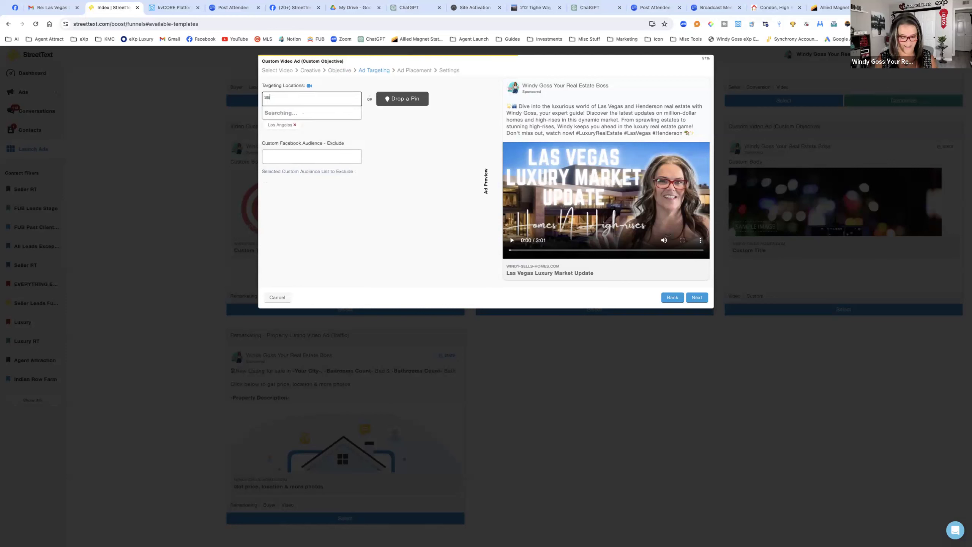
pyautogui.write('n')
pyautogui.click(454, 164)
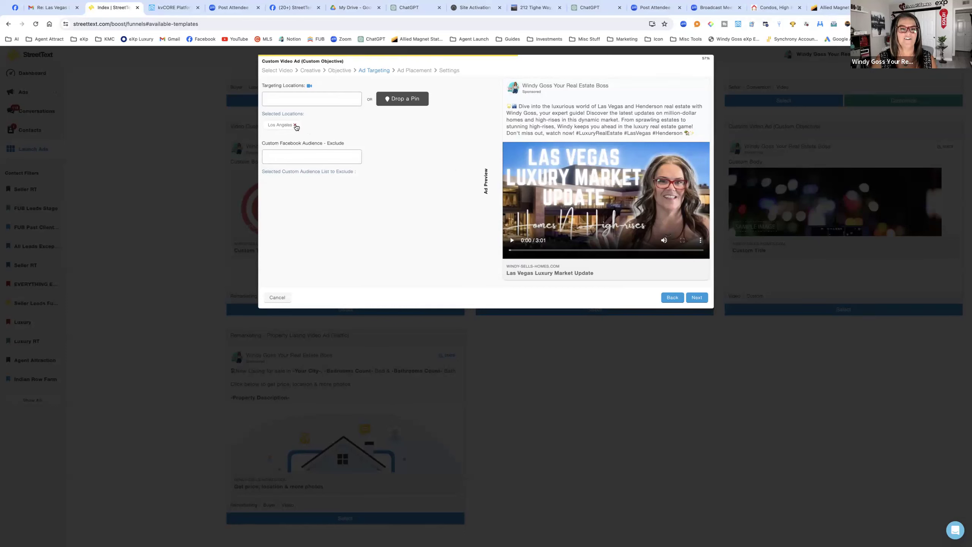
# Pin Las Vegas, NV with a 50-mile radius and continue to Ad Placement.
pyautogui.click(403, 101)
pyautogui.click(332, 163)
pyautogui.write('las')
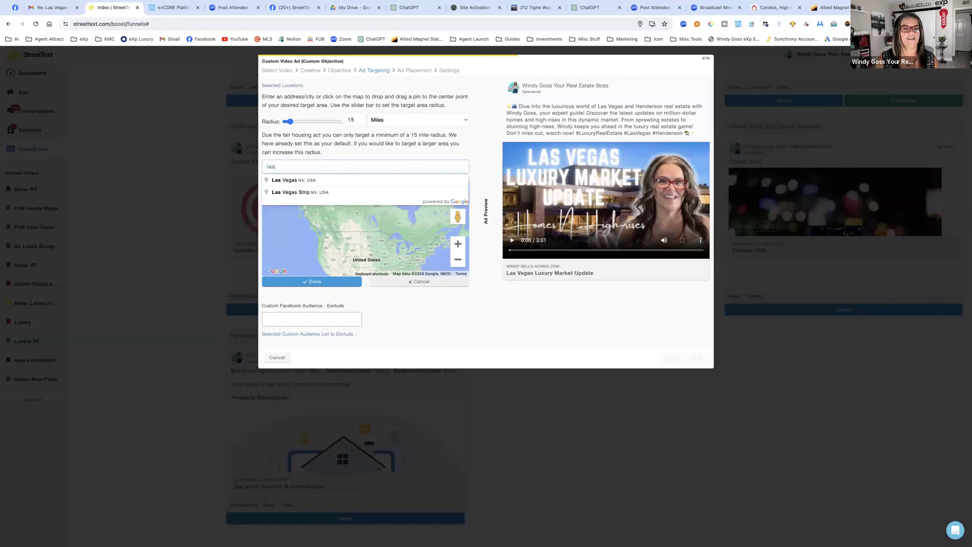
pyautogui.click(307, 180)
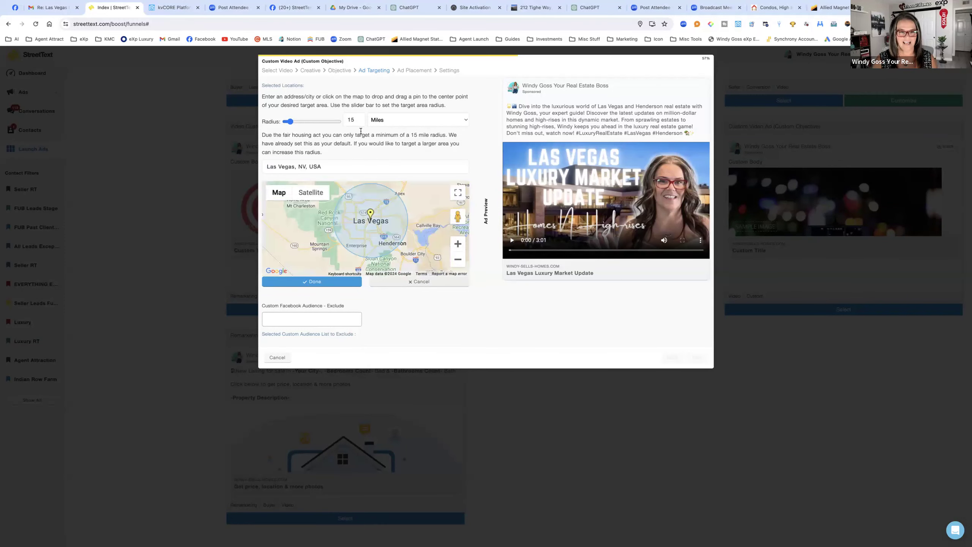
pyautogui.moveTo(291, 121); pyautogui.dragTo(334, 121)
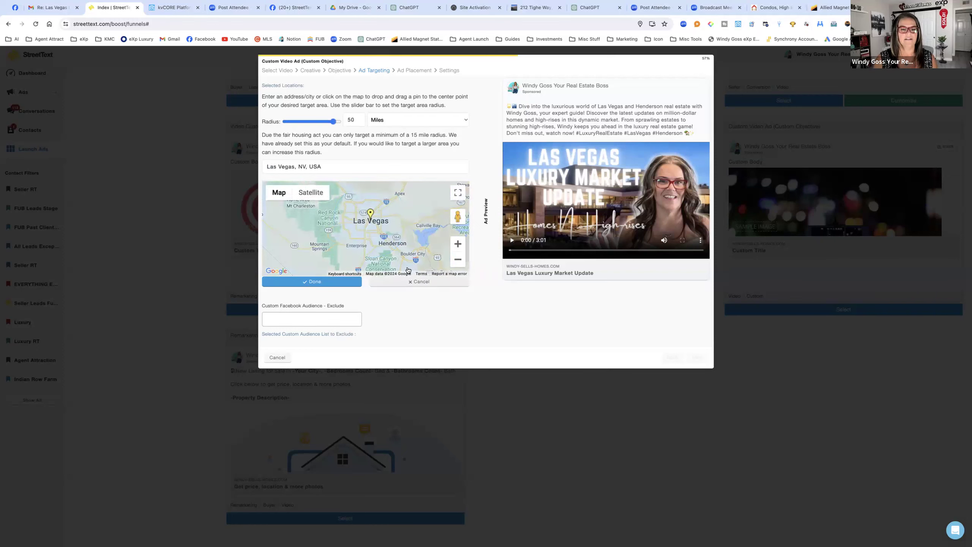
pyautogui.click(314, 282)
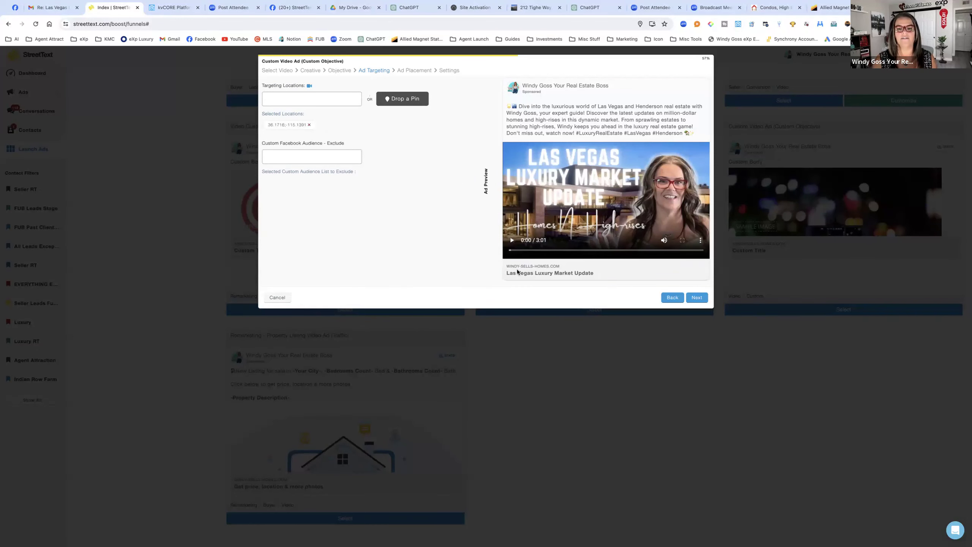
pyautogui.click(698, 299)
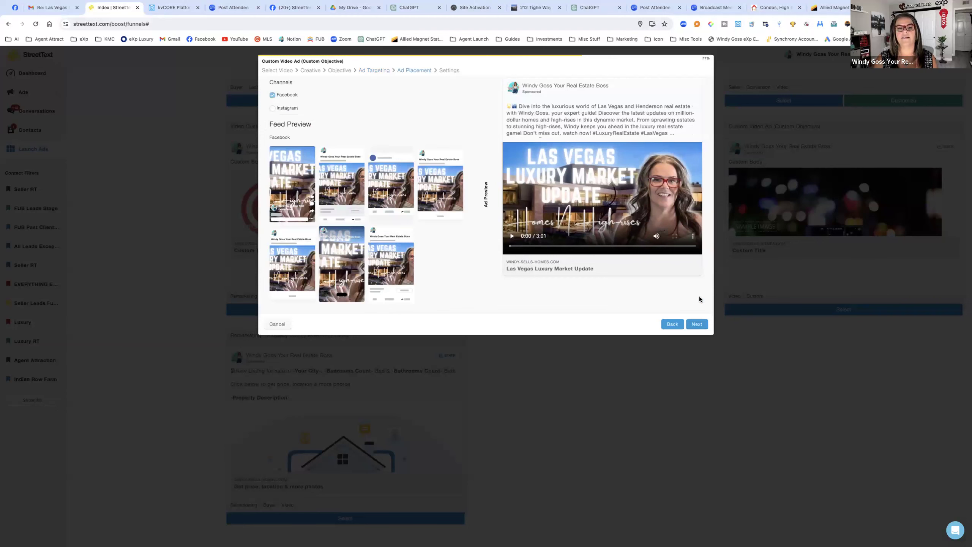
# Add Instagram as a channel, set 3 split-test ads at $7 daily, and deploy.
pyautogui.click(282, 106)
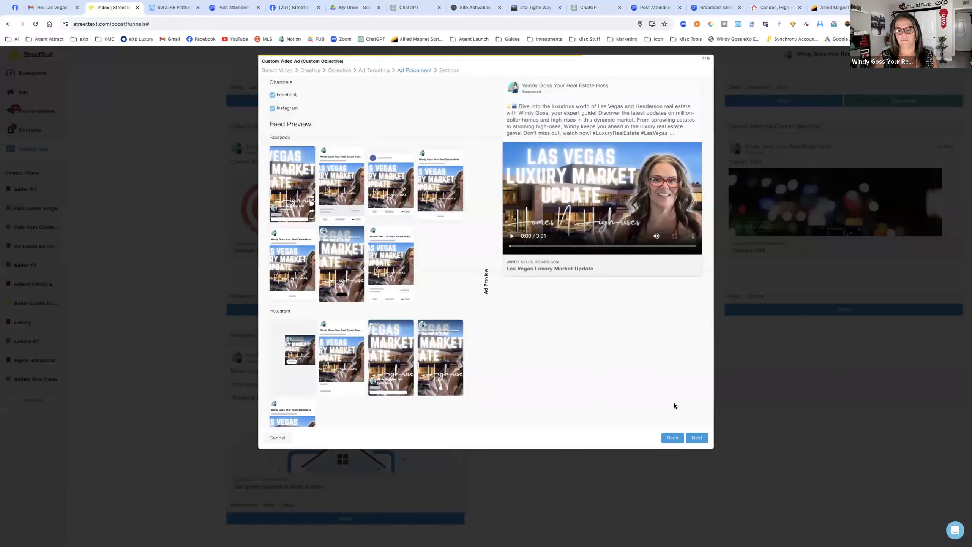
pyautogui.click(697, 438)
pyautogui.moveTo(274, 125); pyautogui.dragTo(260, 123)
pyautogui.write('3')
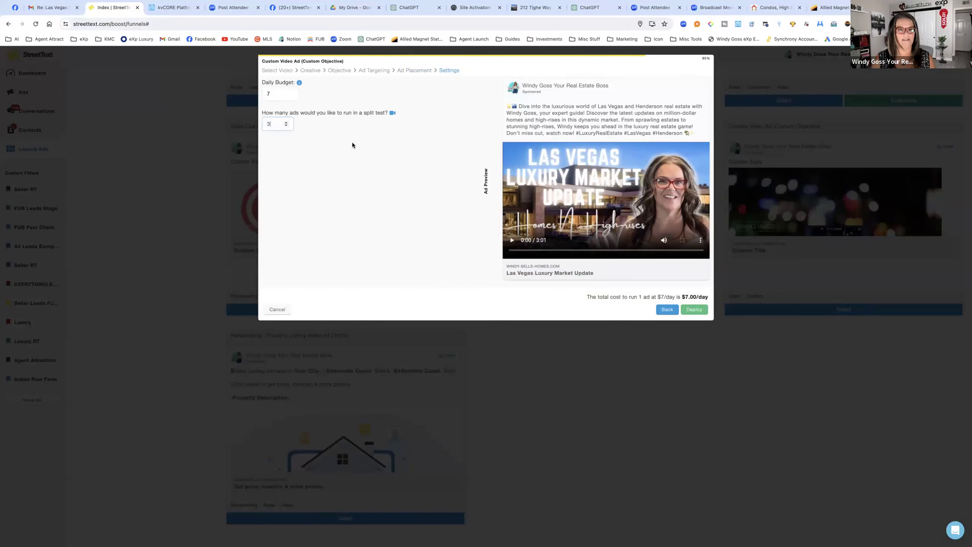
pyautogui.click(697, 312)
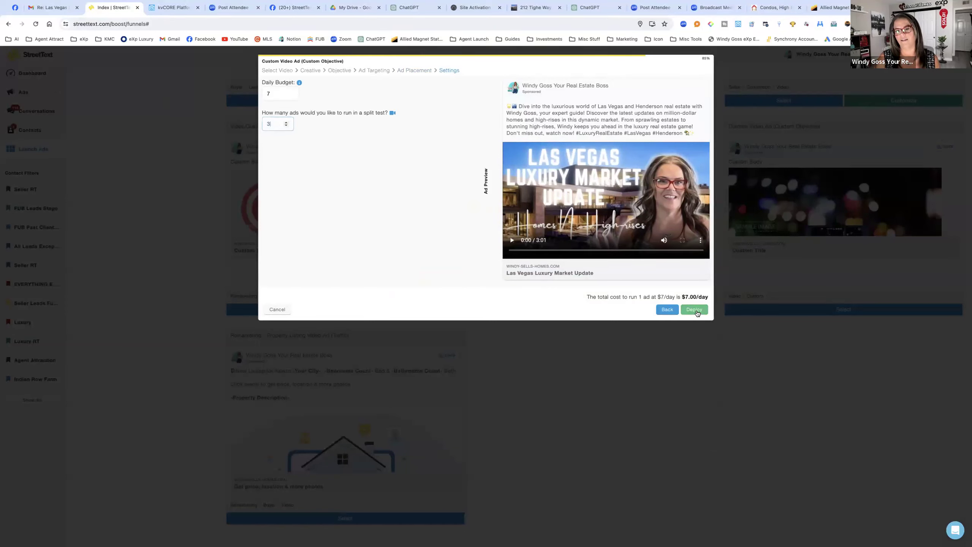
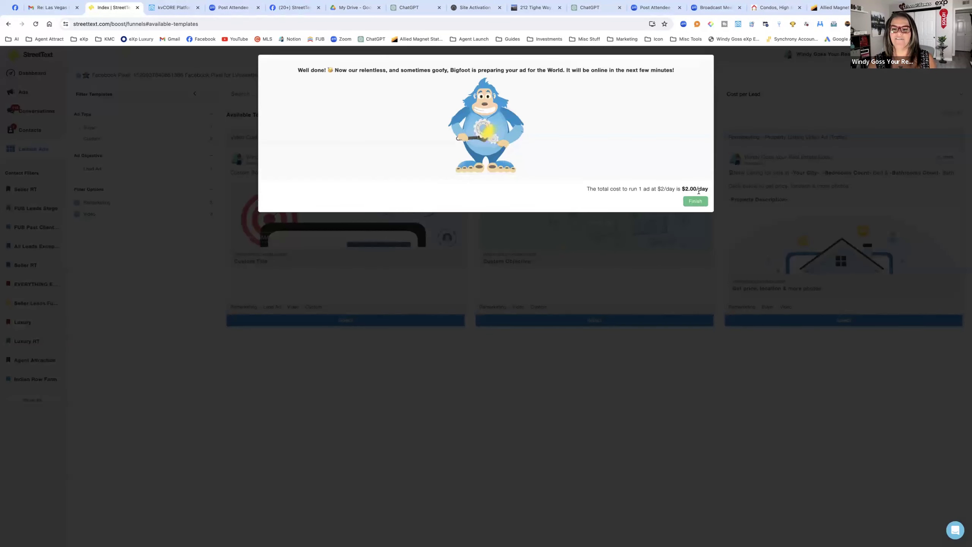
# Finish launching the Las Vegas Luxury Market Update ad at $2.00/day and close the confirmation.
pyautogui.click(696, 201)
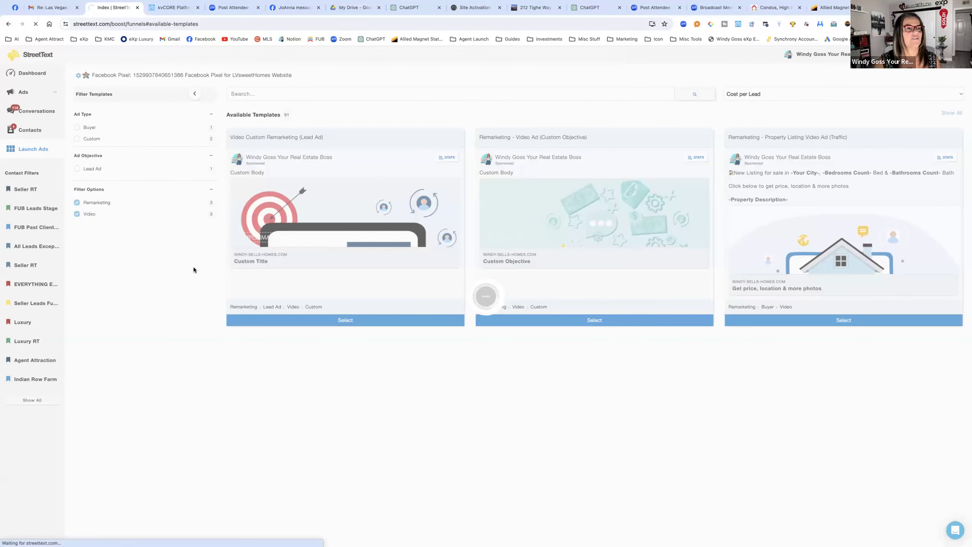
# Go to the Ads dashboard and show its Ad Bundles list.
pyautogui.click(22, 94)
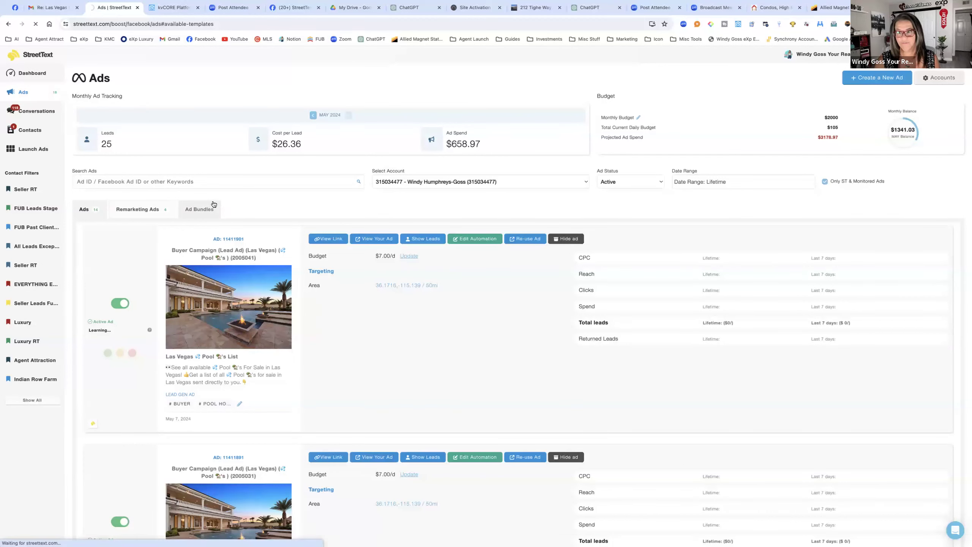
pyautogui.click(203, 209)
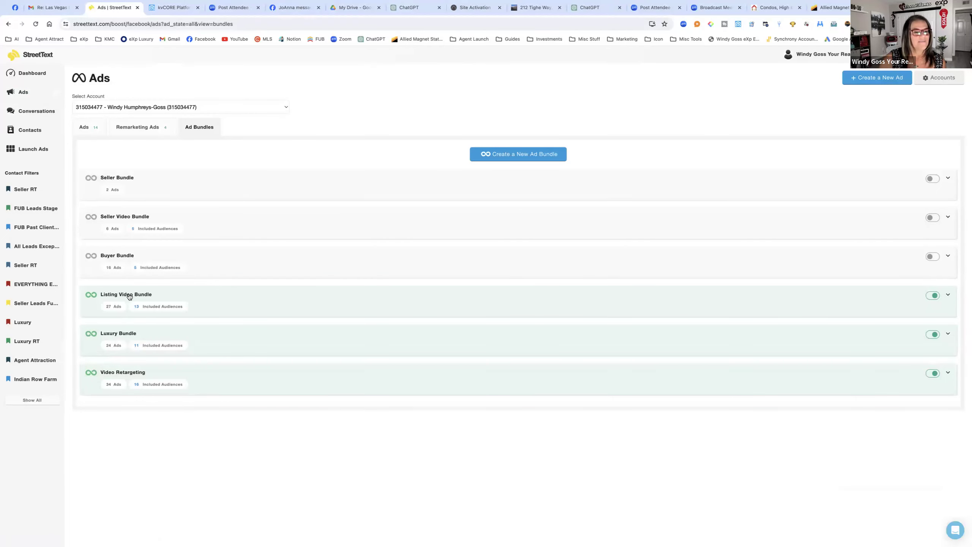
# Expand the Luxury Bundle, review its remarketing video ad cards, and return to the top.
pyautogui.click(119, 334)
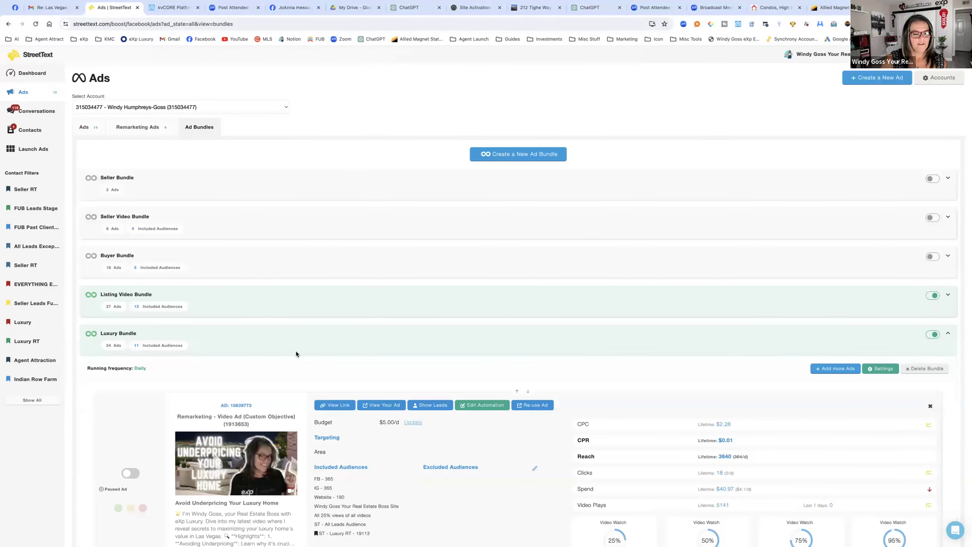
pyautogui.scroll(-6, 227, 352)
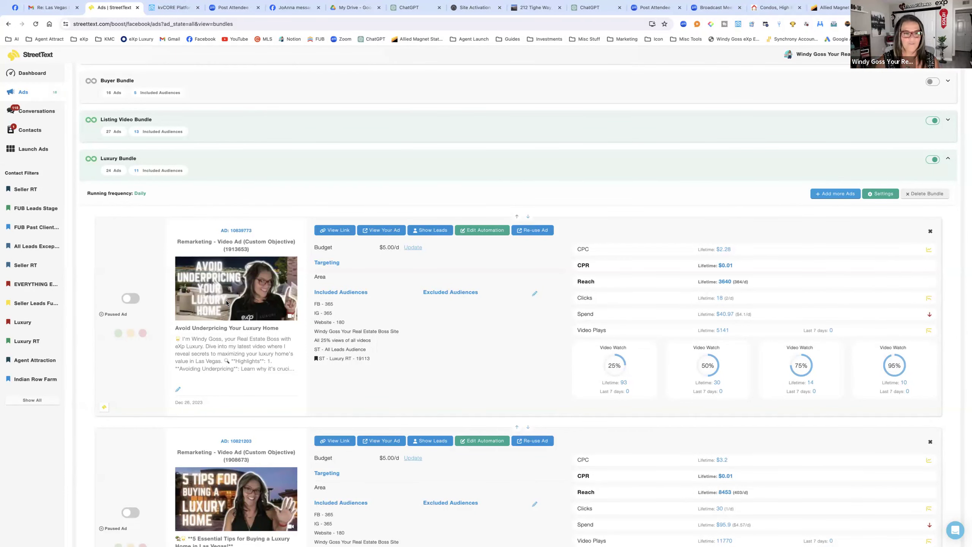
pyautogui.scroll(-2, 226, 303)
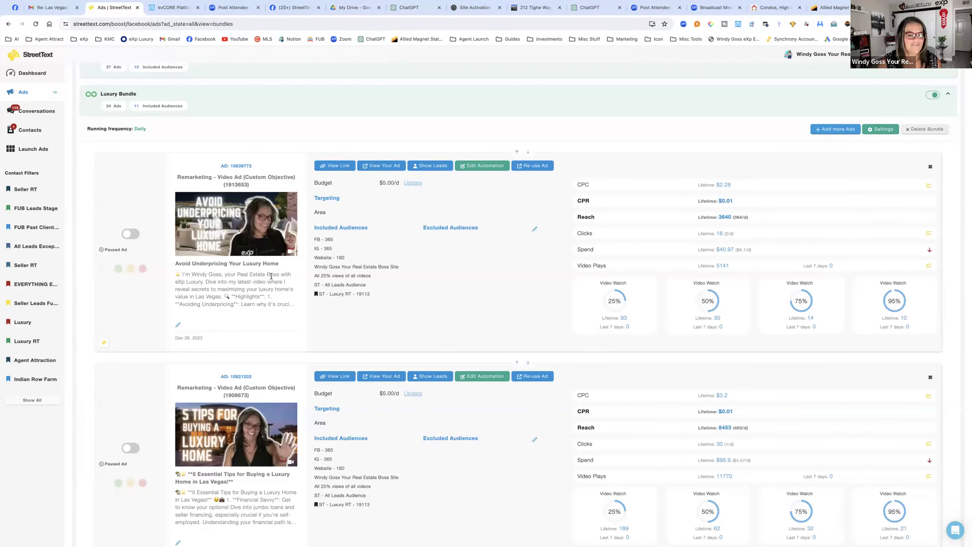
pyautogui.scroll(-8, 271, 275)
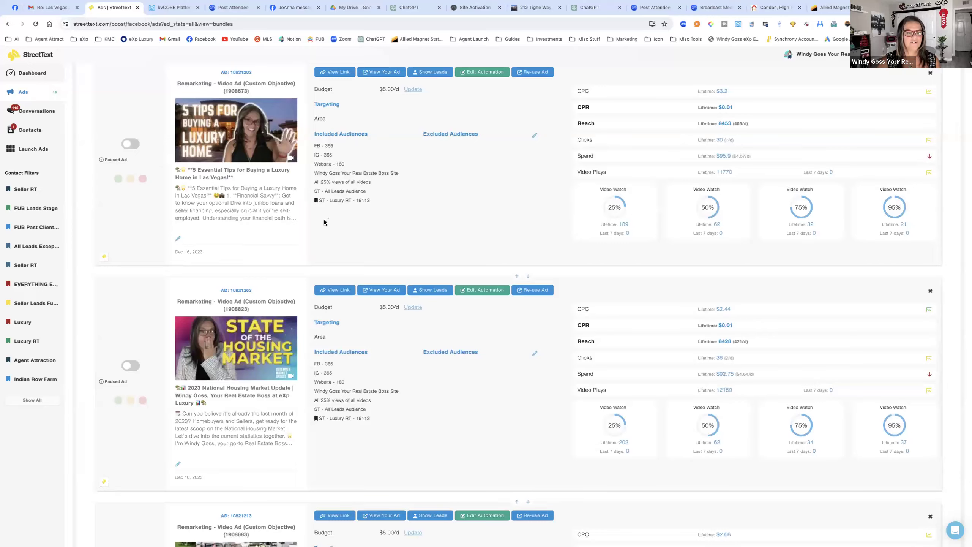
pyautogui.scroll(-5, 309, 306)
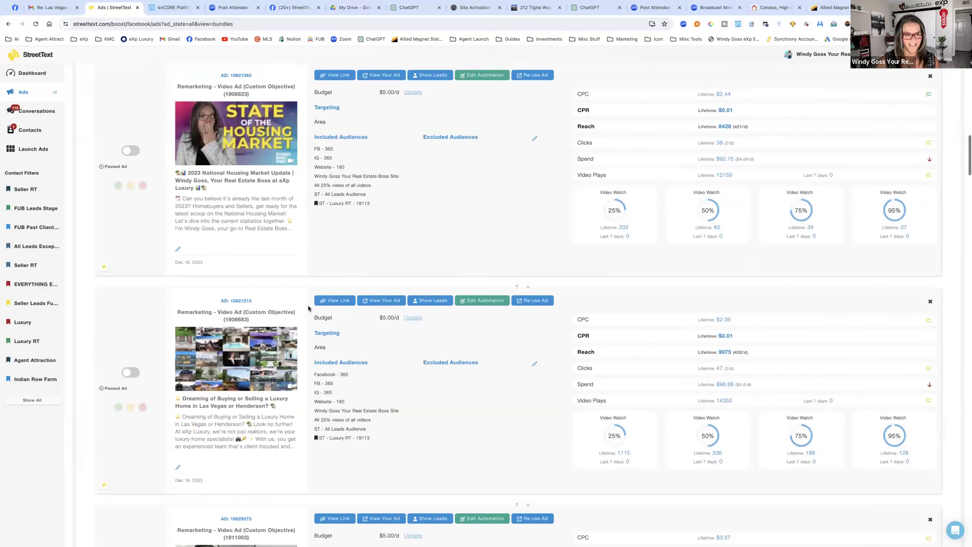
pyautogui.scroll(-5, 309, 306)
pyautogui.scroll(-4, 308, 308)
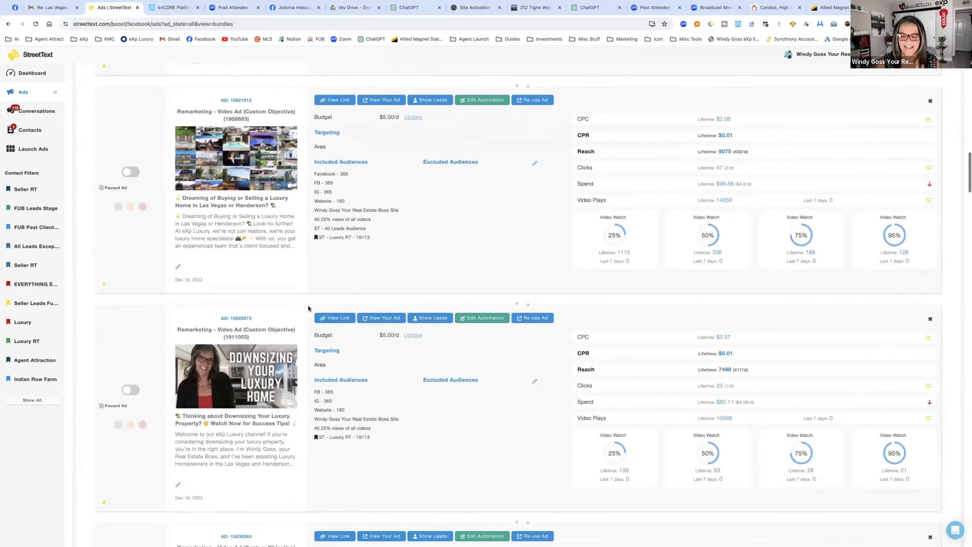
pyautogui.scroll(-7, 309, 308)
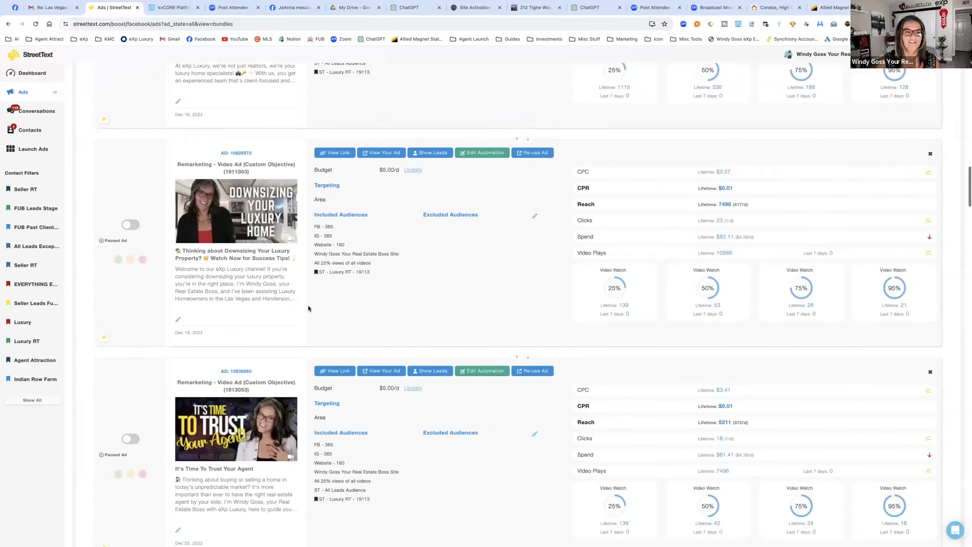
pyautogui.scroll(-10, 309, 308)
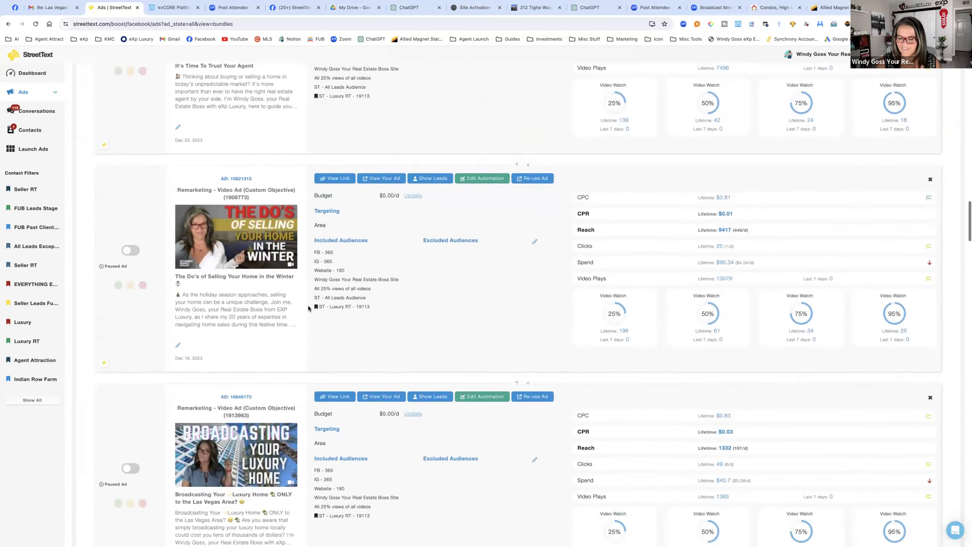
pyautogui.scroll(-9, 308, 308)
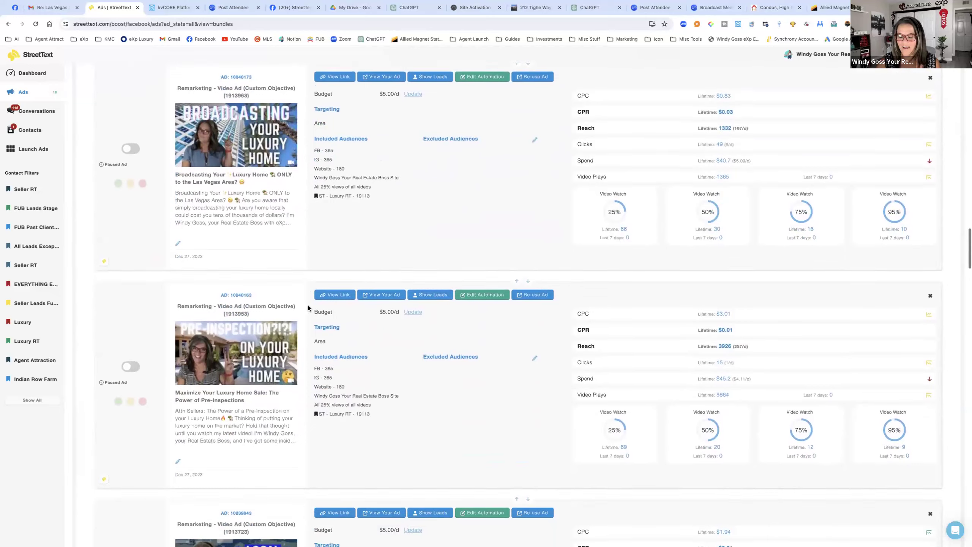
pyautogui.scroll(-2, 309, 308)
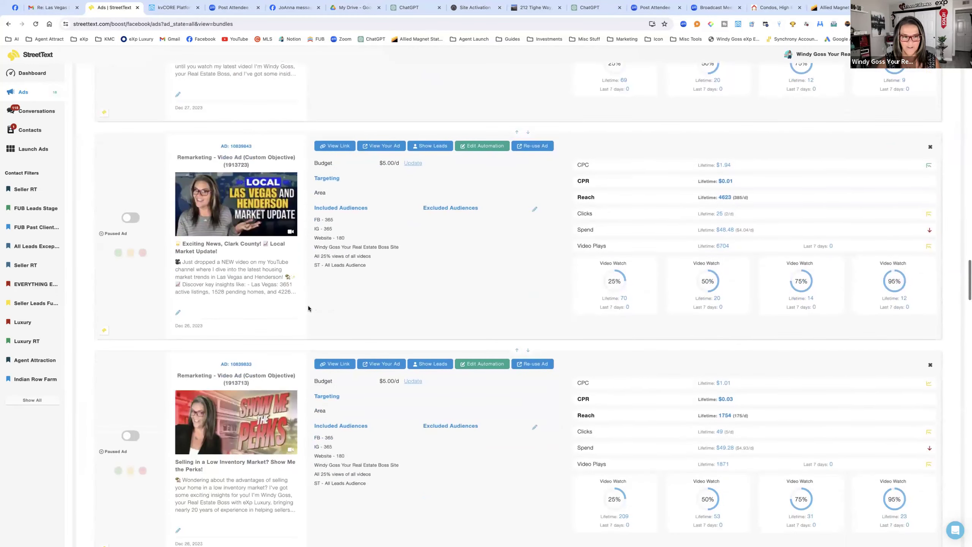
pyautogui.scroll(-2, 309, 307)
pyautogui.scroll(-15, 309, 308)
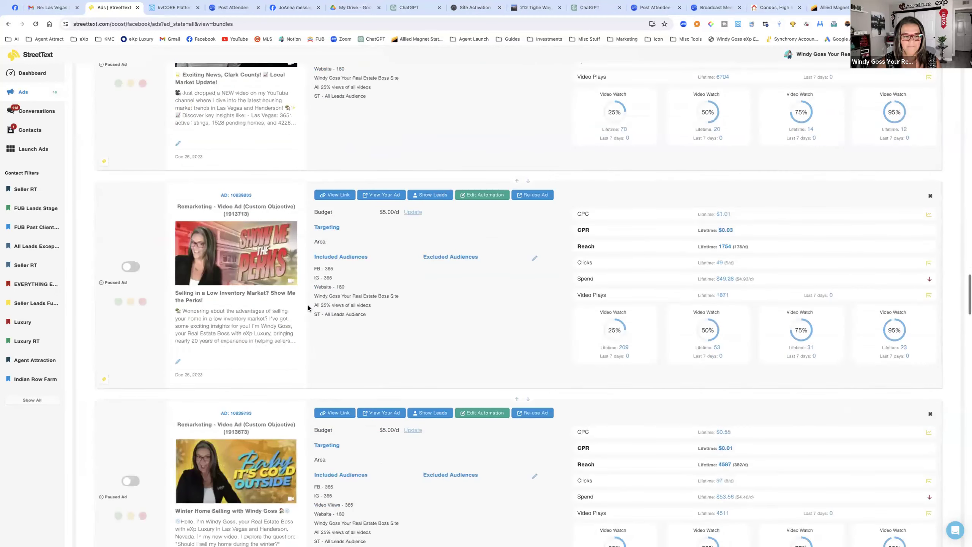
pyautogui.scroll(-15, 308, 308)
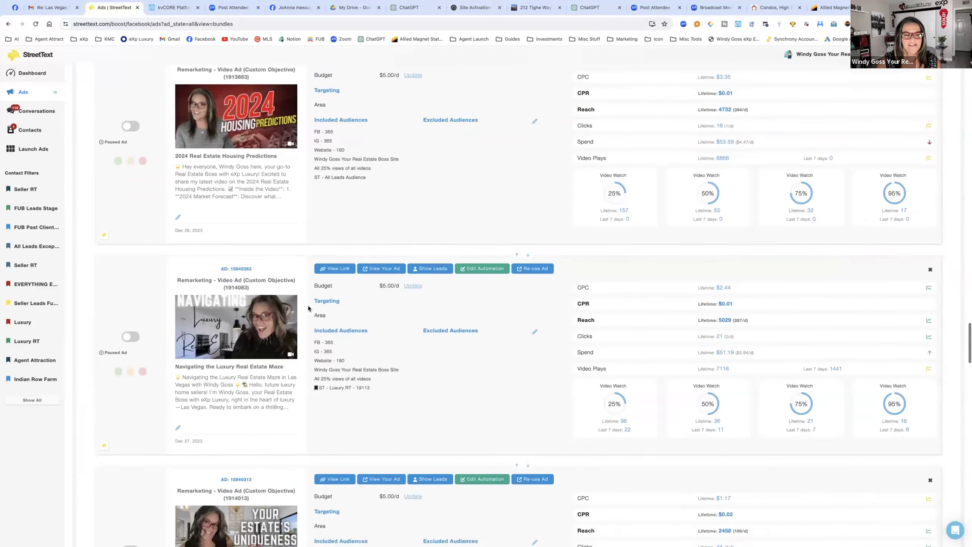
pyautogui.scroll(-15, 308, 306)
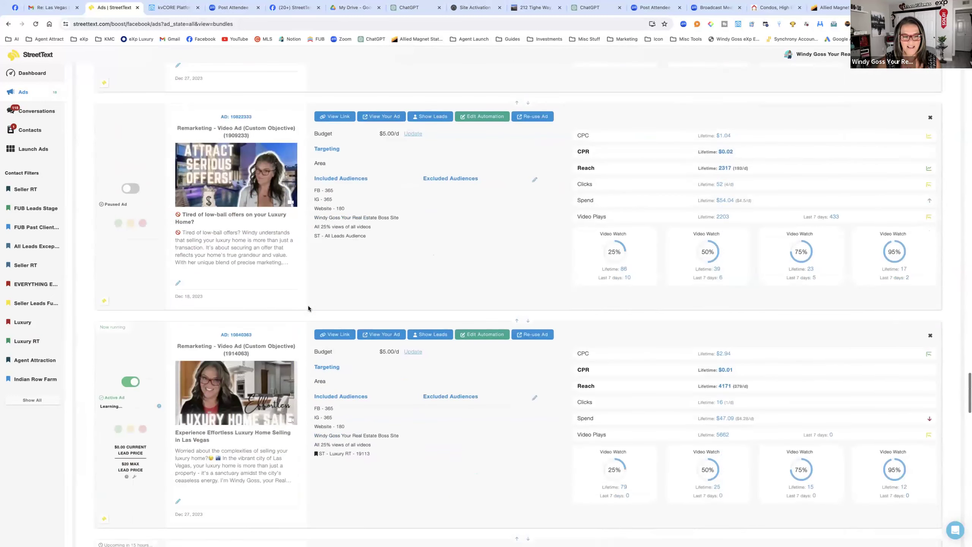
pyautogui.press('Home')
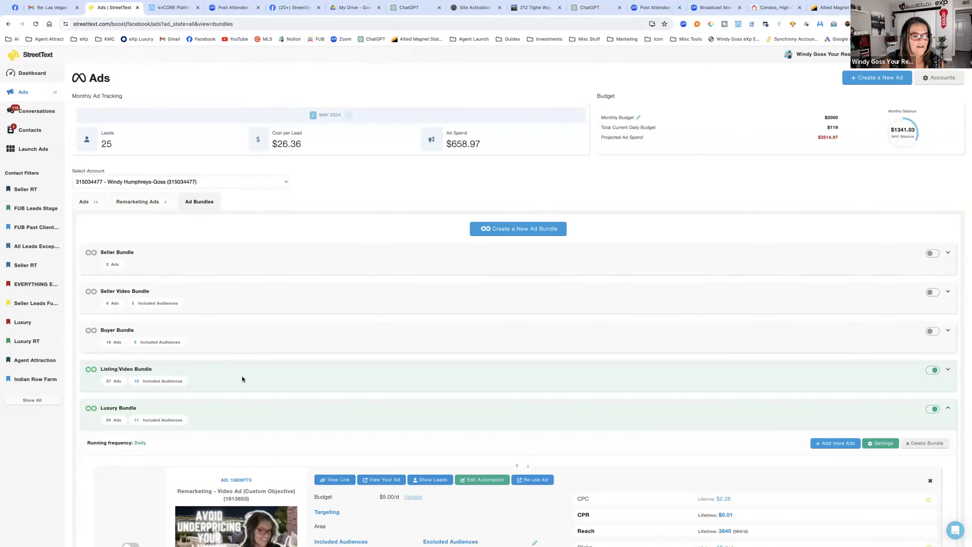
# Expand the Listing Video Bundle and review its paused $6.00/day remarketing video ads' stats.
pyautogui.click(179, 367)
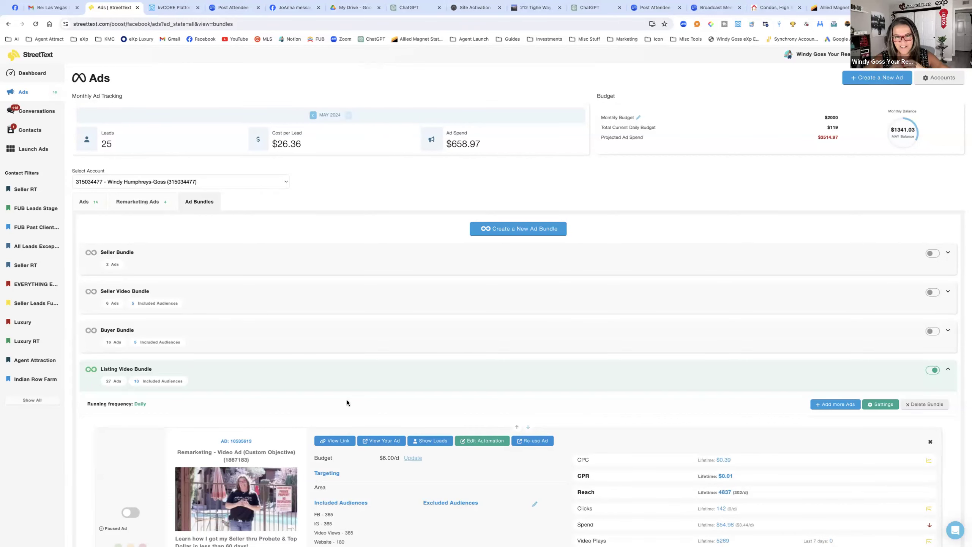
pyautogui.scroll(-5, 348, 402)
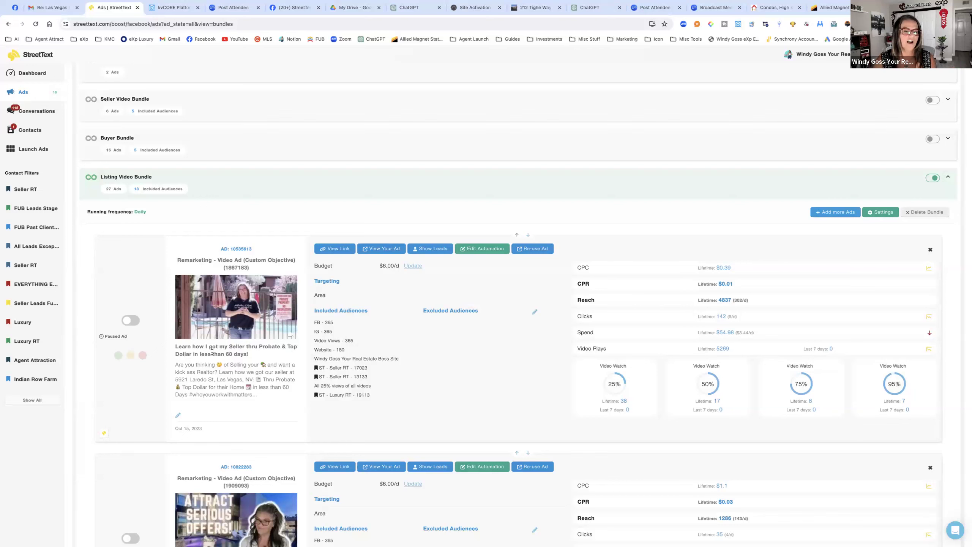
pyautogui.scroll(-4, 264, 361)
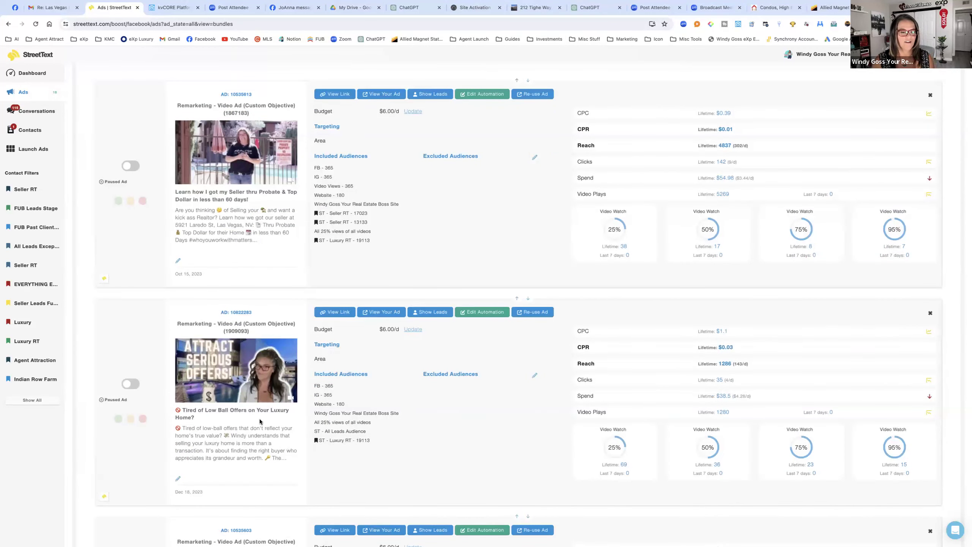
pyautogui.scroll(-4, 233, 441)
pyautogui.scroll(-1, 233, 441)
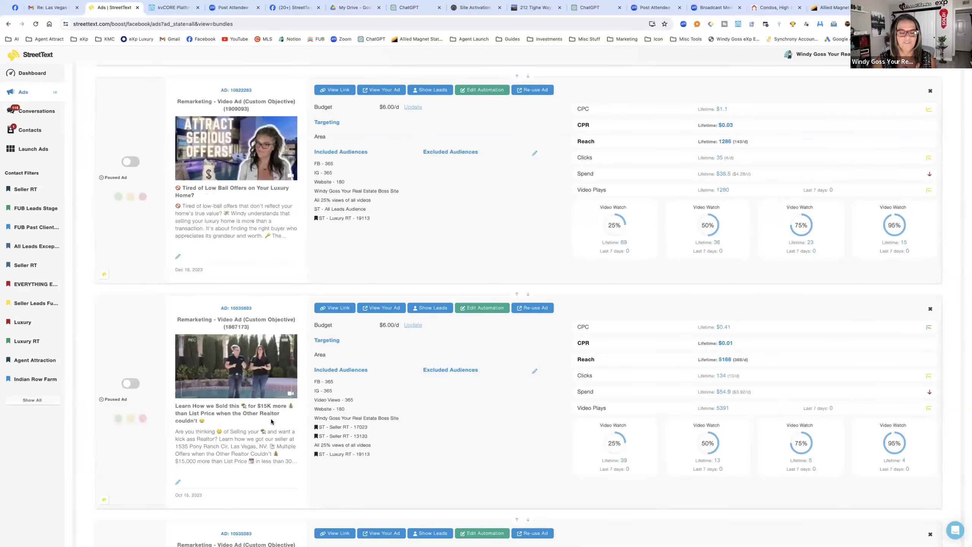
pyautogui.scroll(-1, 272, 421)
pyautogui.scroll(-8, 271, 422)
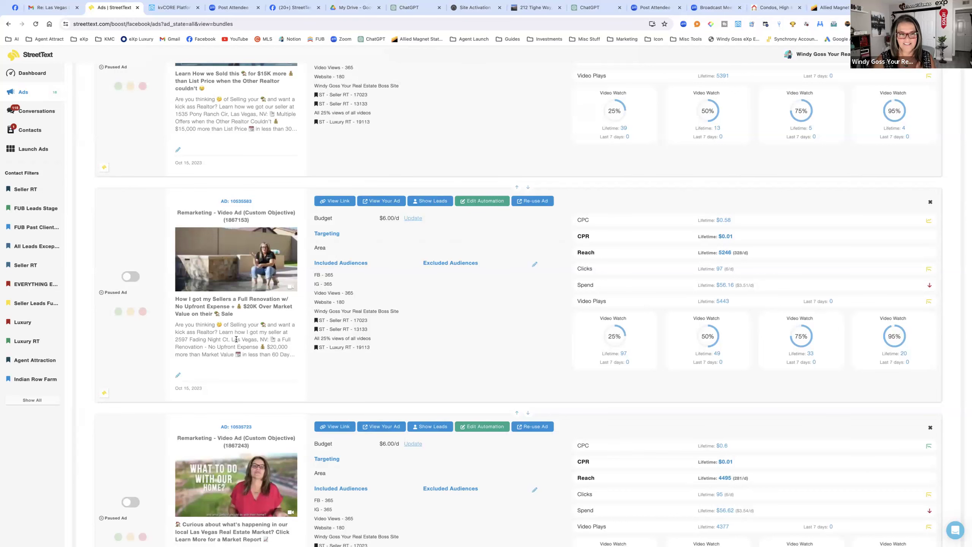
pyautogui.scroll(-5, 236, 339)
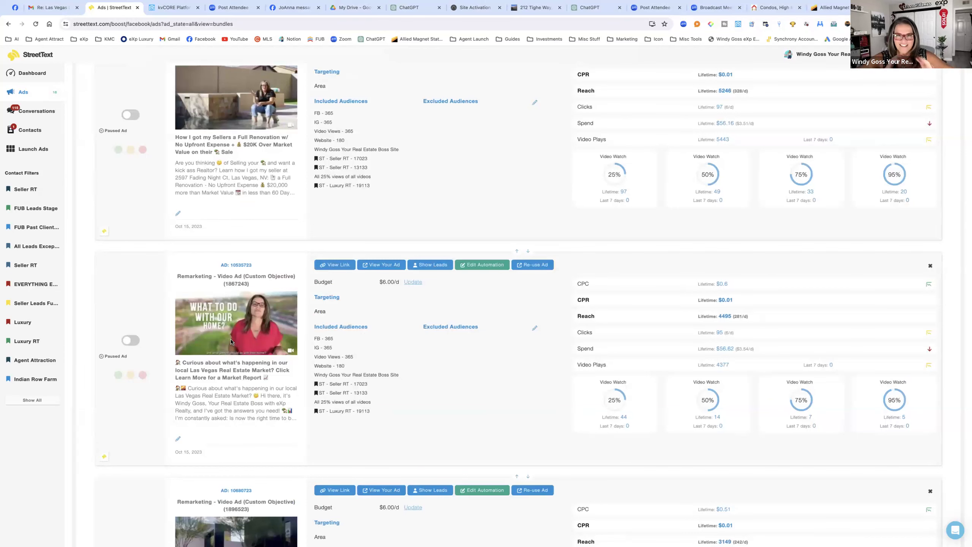
pyautogui.scroll(-10, 231, 341)
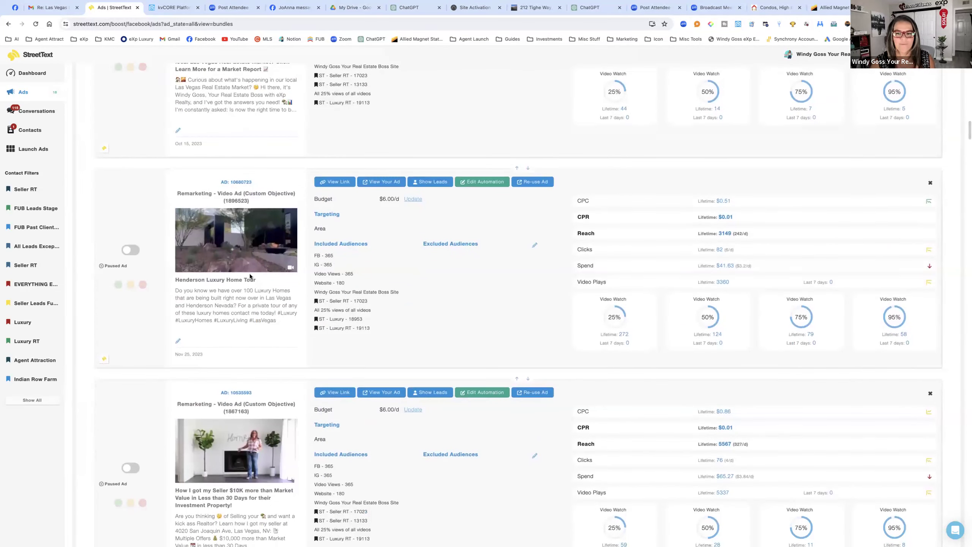
pyautogui.scroll(-15, 264, 319)
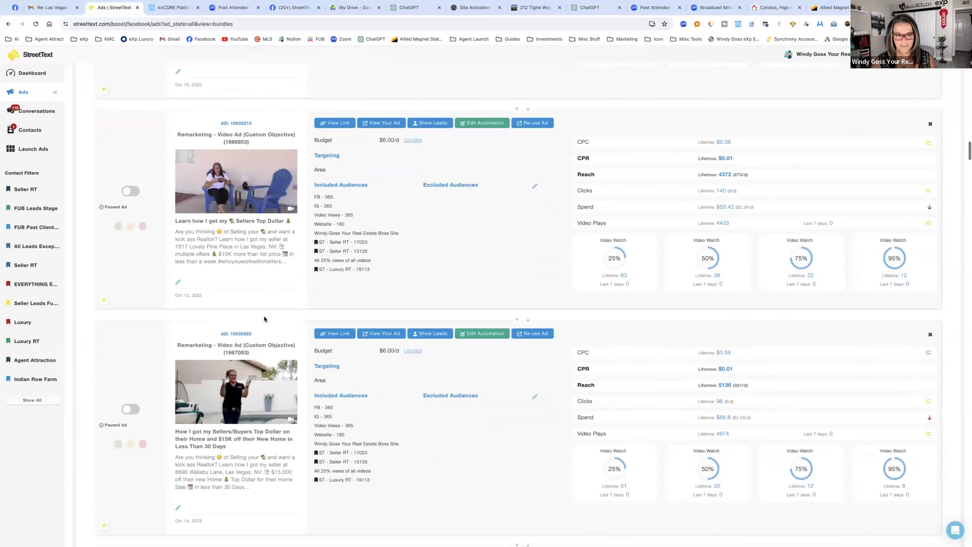
pyautogui.scroll(10, 264, 319)
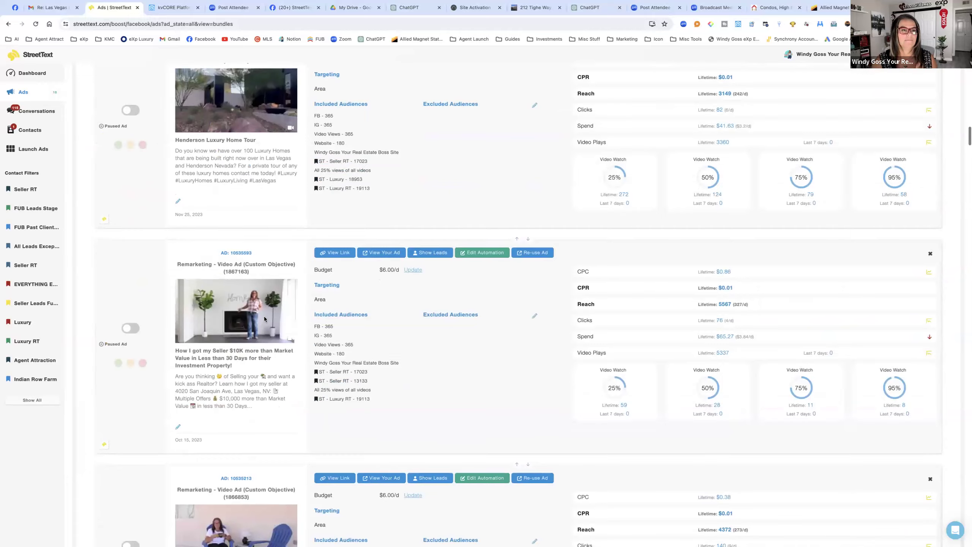
pyautogui.scroll(15, 264, 319)
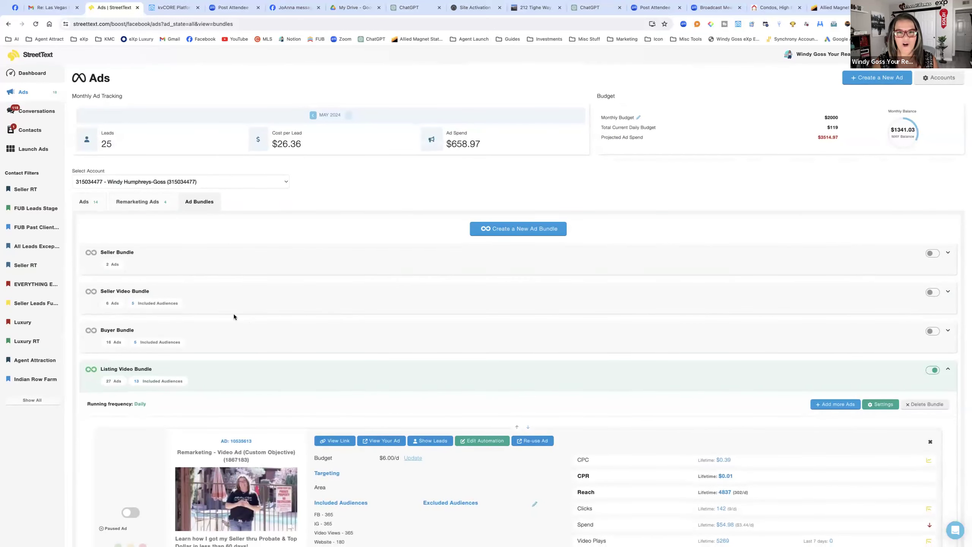